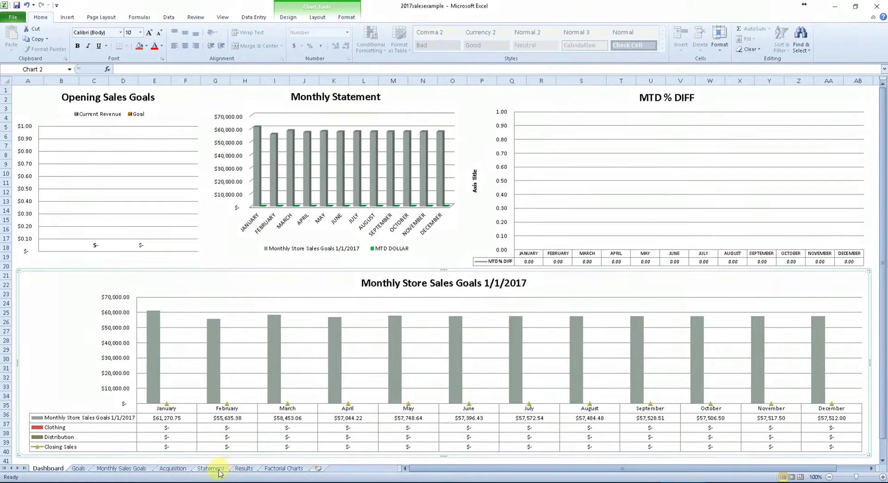
# Review the revenue rows of the income statement on the Statement sheet and return to the Dashboard sheet
pyautogui.click(210, 468)
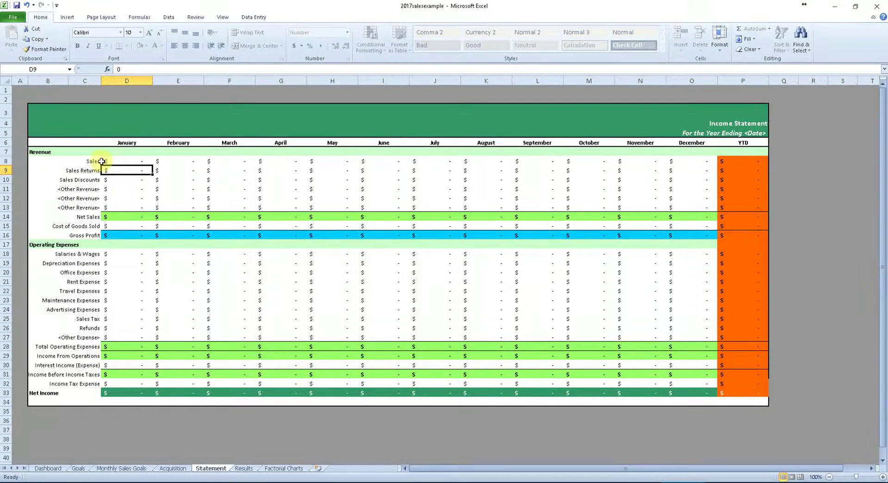
pyautogui.moveTo(93, 163); pyautogui.dragTo(353, 158)
pyautogui.click(175, 176)
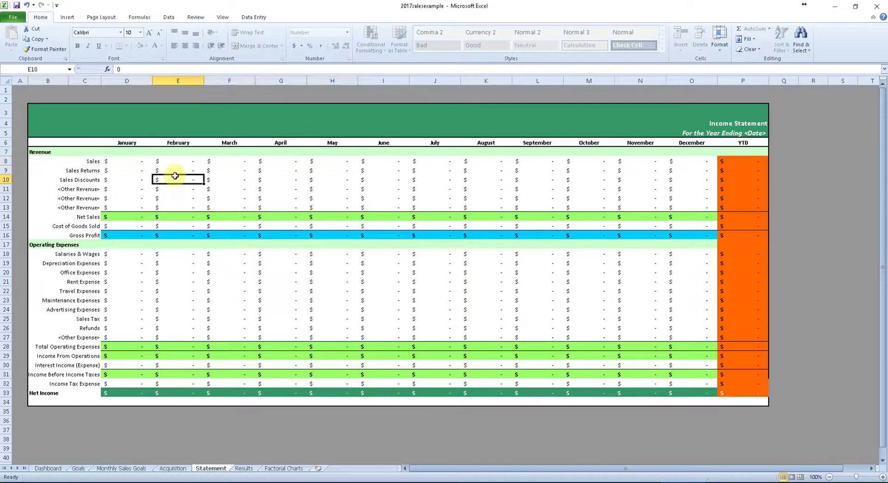
pyautogui.click(45, 468)
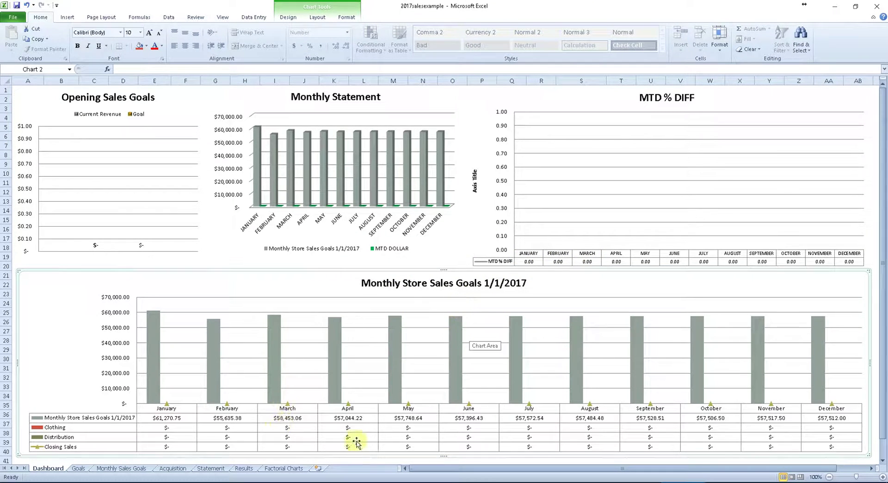
# Set Clothing's sales goal and average sales to 0 on the Monthly Sales Goals sheet
pyautogui.click(131, 469)
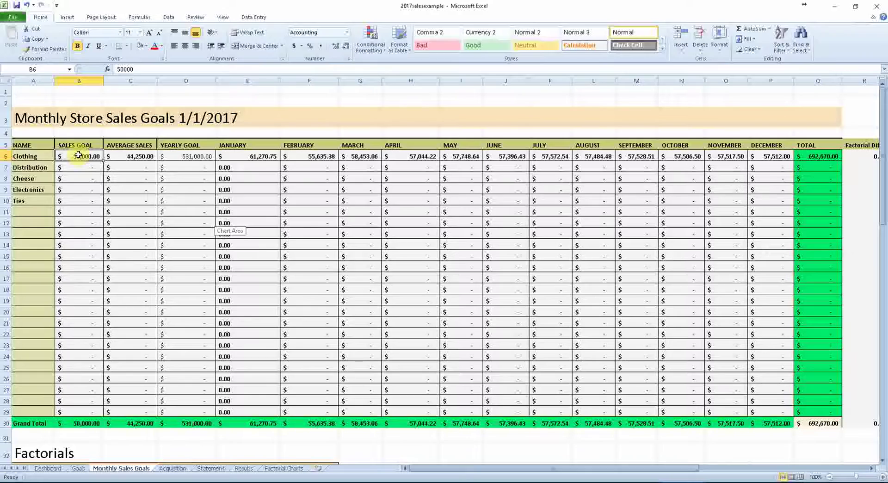
pyautogui.write('0')
pyautogui.press('Return')
pyautogui.press('Up')
pyautogui.press('Right')
pyautogui.write('0')
pyautogui.press('Return')
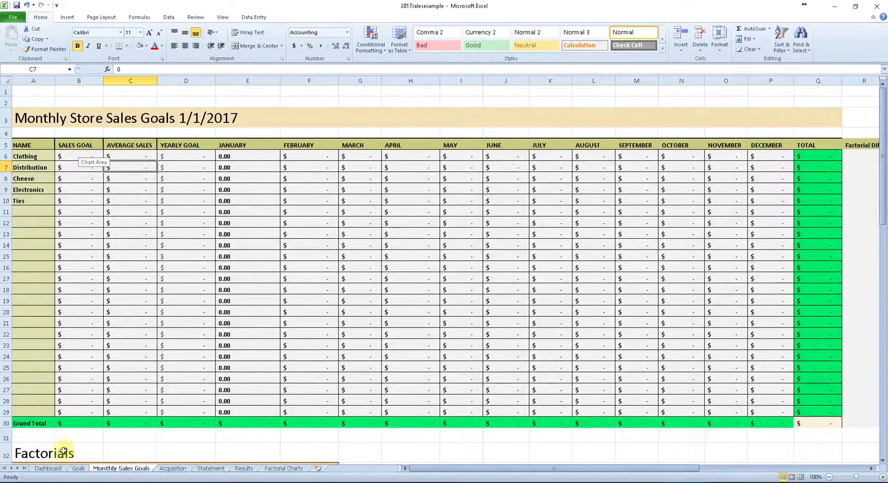
# Review the Dashboard charts, the opening sales goals, and the Sales Goal and Average Sales columns on Monthly Sales Goals
pyautogui.click(48, 468)
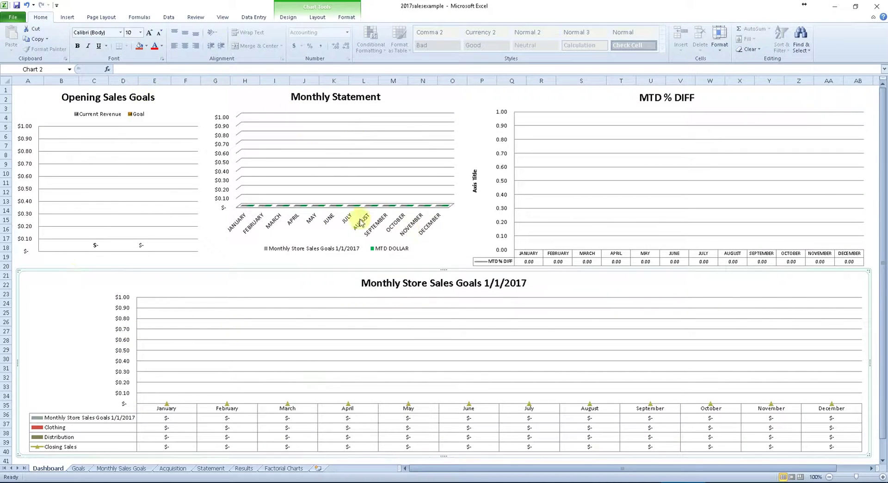
pyautogui.click(78, 469)
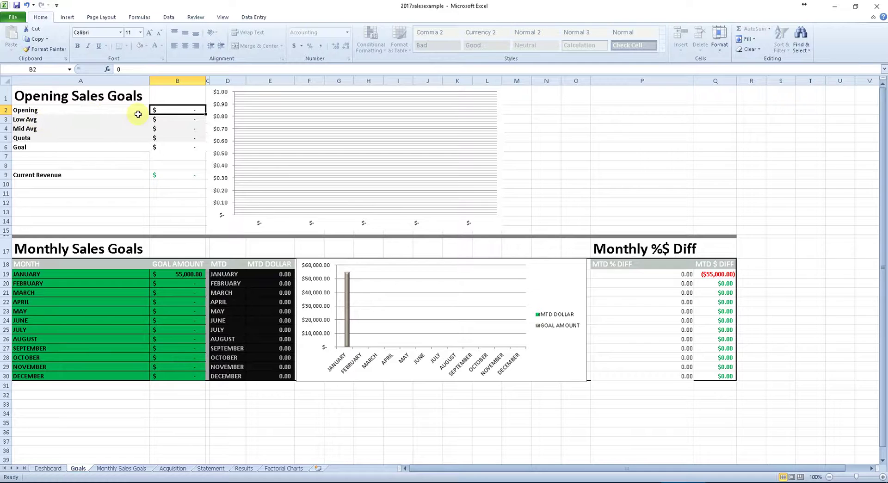
pyautogui.click(178, 148)
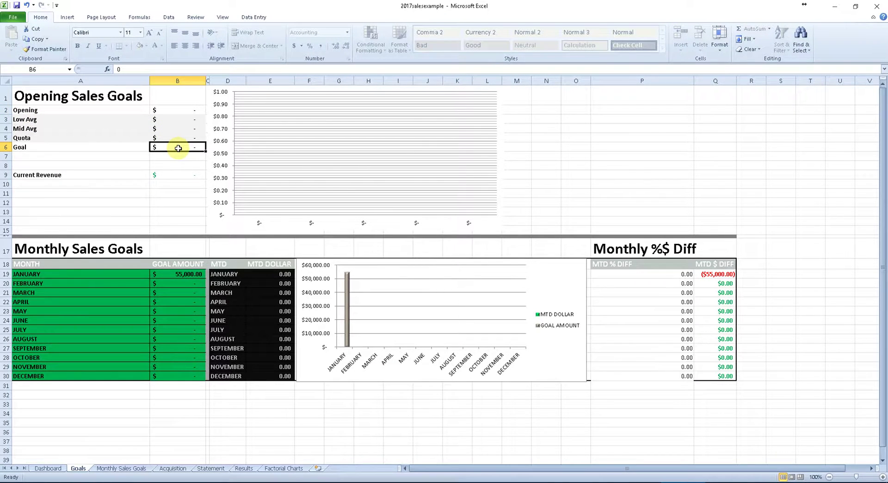
pyautogui.click(125, 468)
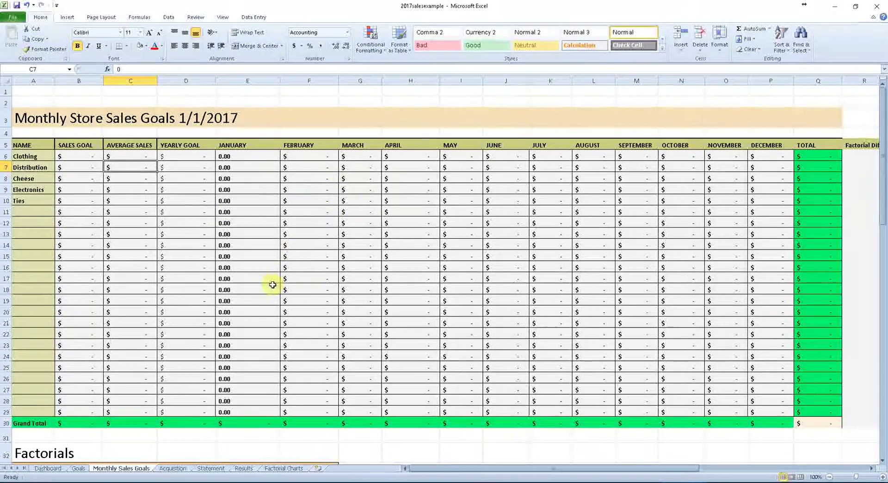
pyautogui.moveTo(79, 156); pyautogui.dragTo(124, 401)
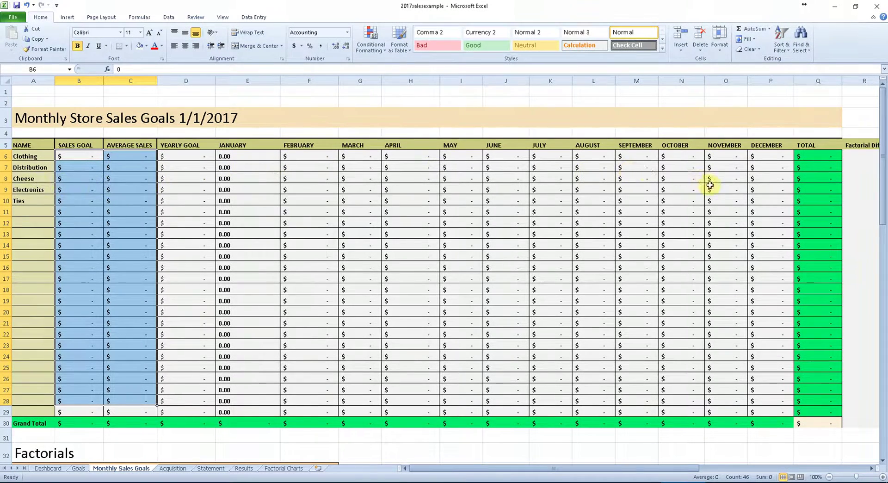
pyautogui.click(83, 153)
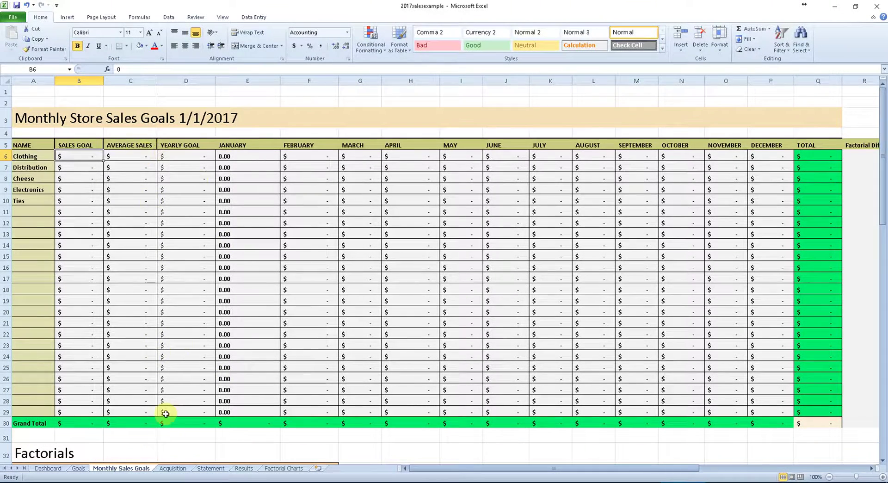
# Look through the Acquisition, Statement, Results and Factorial Charts sheets and return to the Dashboard sheet
pyautogui.click(173, 468)
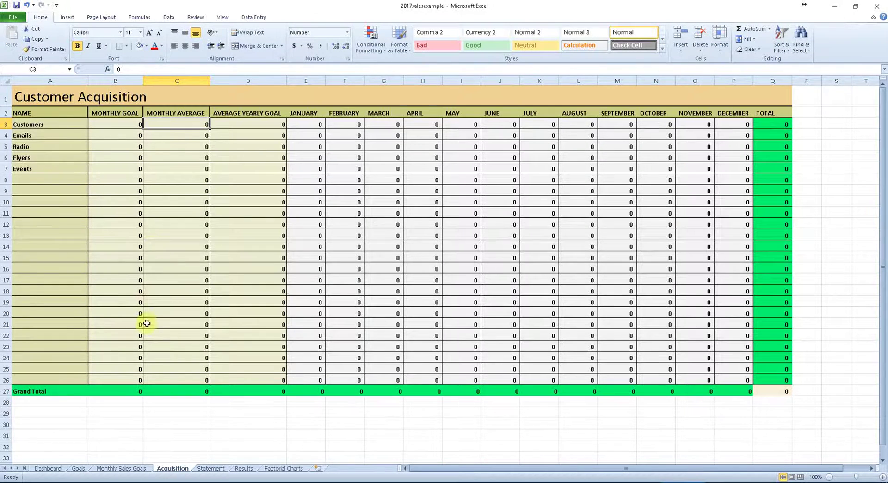
pyautogui.click(209, 468)
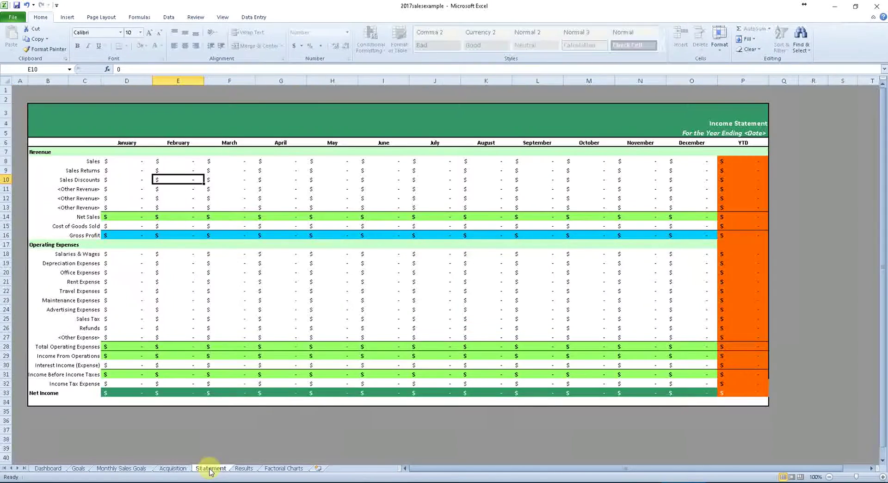
pyautogui.click(139, 162)
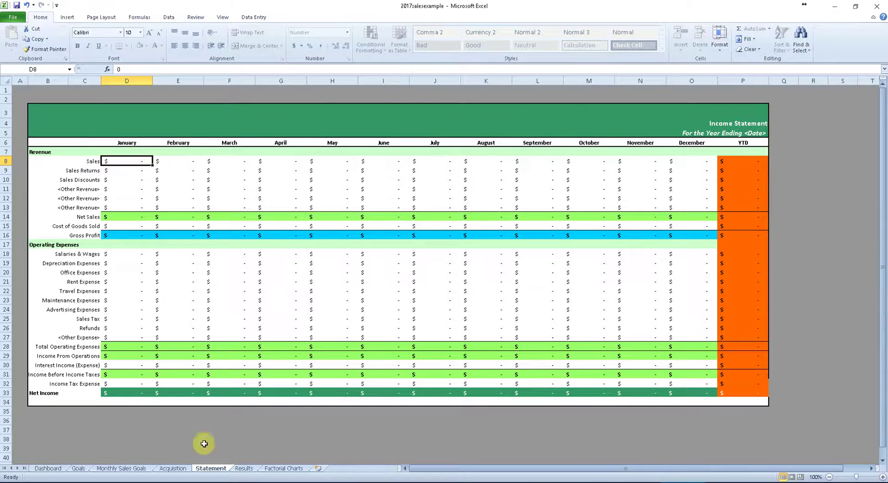
pyautogui.click(244, 468)
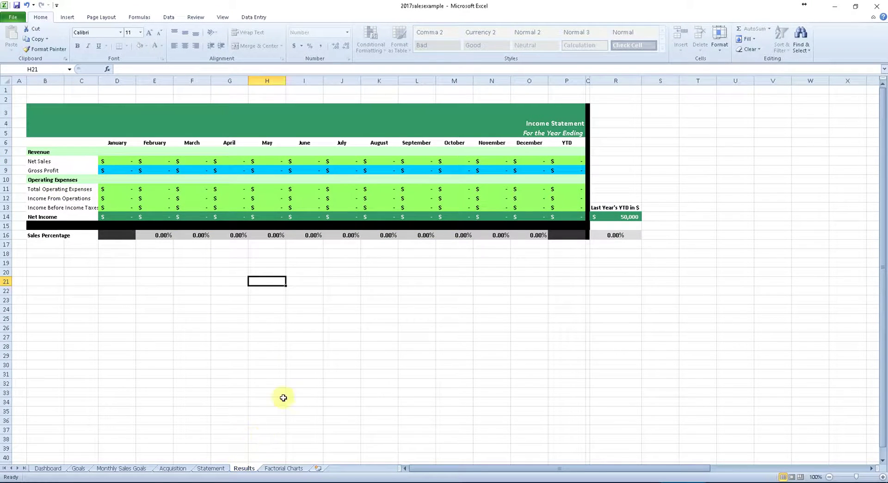
pyautogui.click(276, 468)
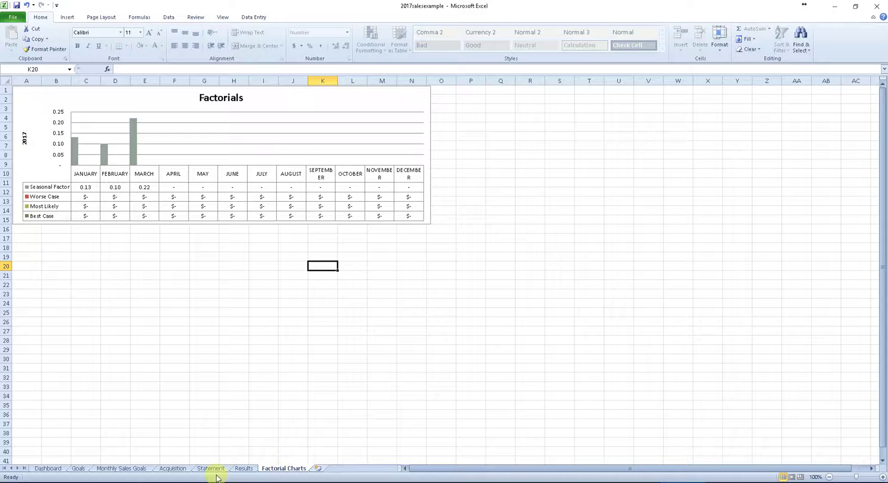
pyautogui.click(242, 468)
pyautogui.click(266, 470)
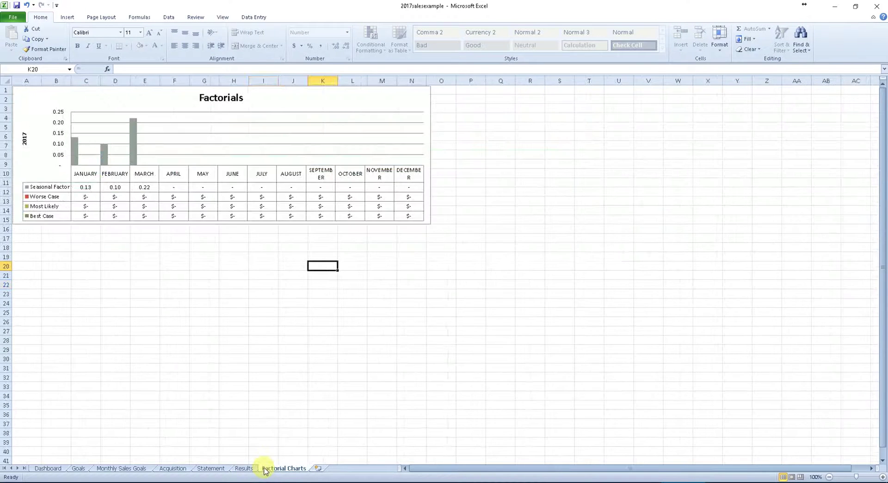
pyautogui.click(243, 468)
pyautogui.click(212, 468)
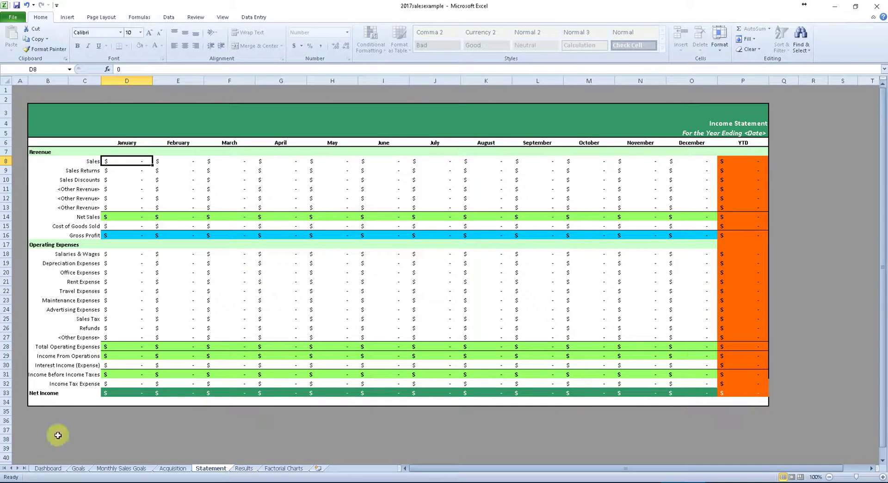
pyautogui.click(47, 468)
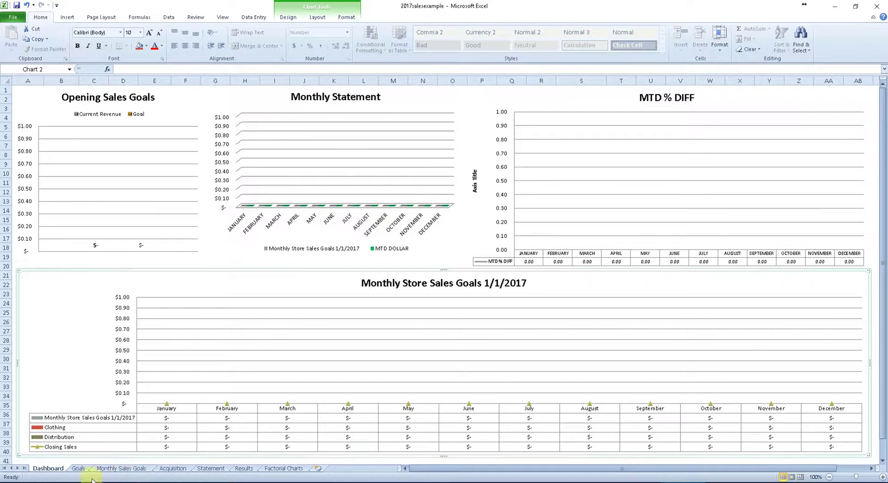
# Set Clothing's sales goal to 50,000 and its average sales to 38,000 on the Monthly Sales Goals sheet
pyautogui.click(124, 468)
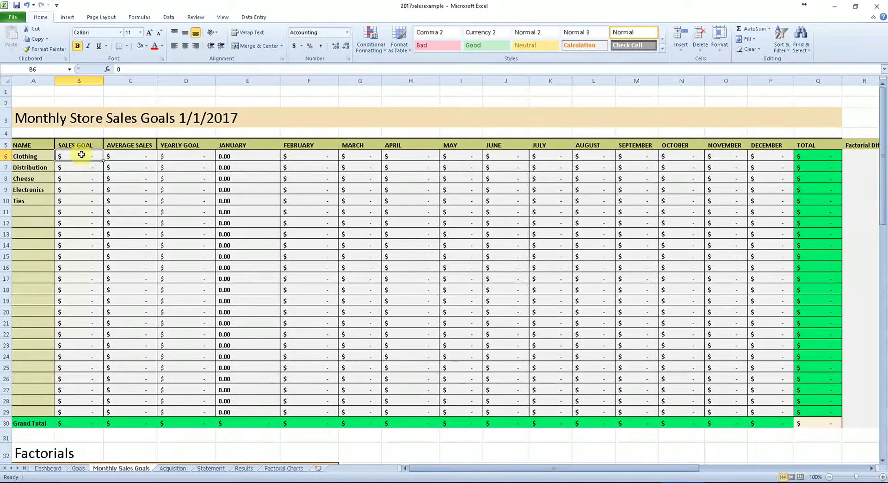
pyautogui.write('50000')
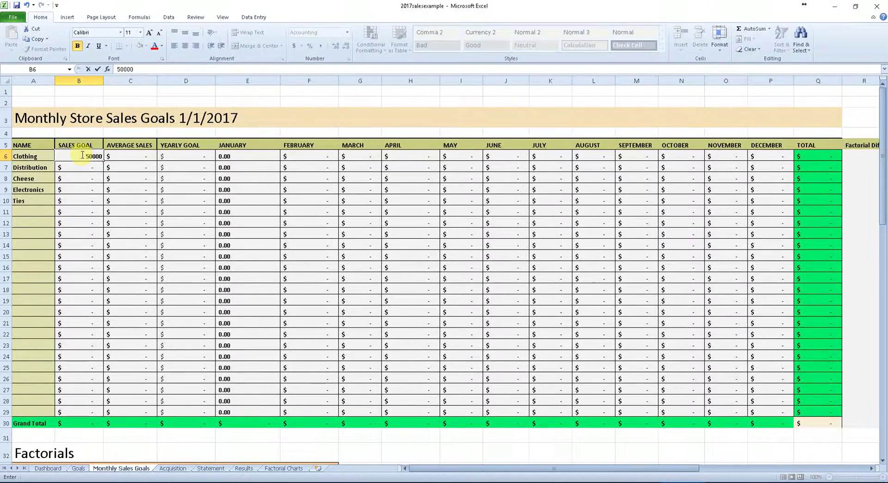
pyautogui.press('Return')
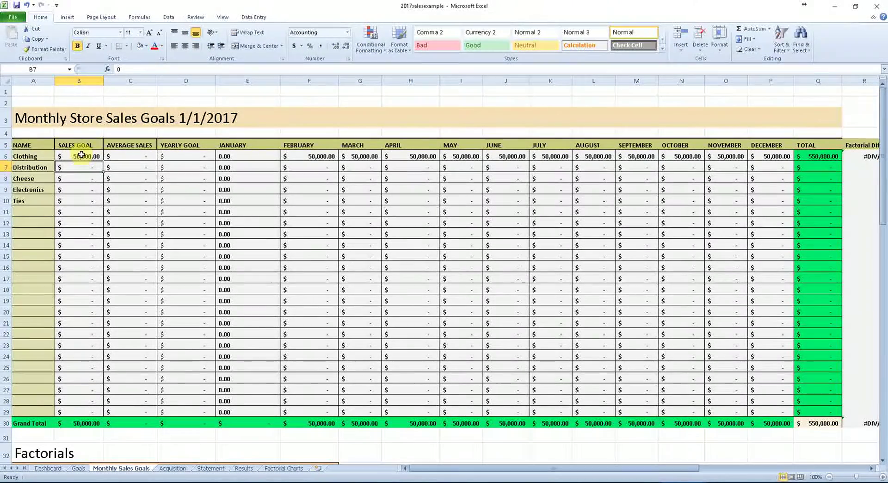
pyautogui.click(82, 155)
pyautogui.press('Right')
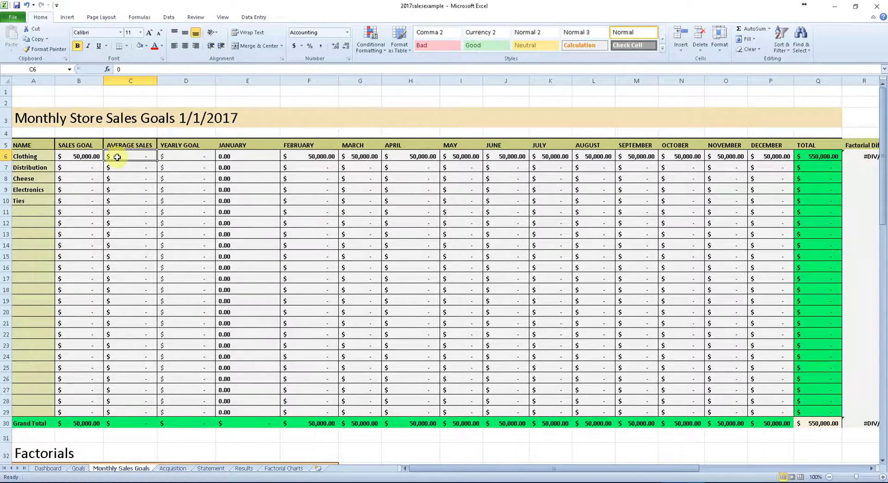
pyautogui.write('3')
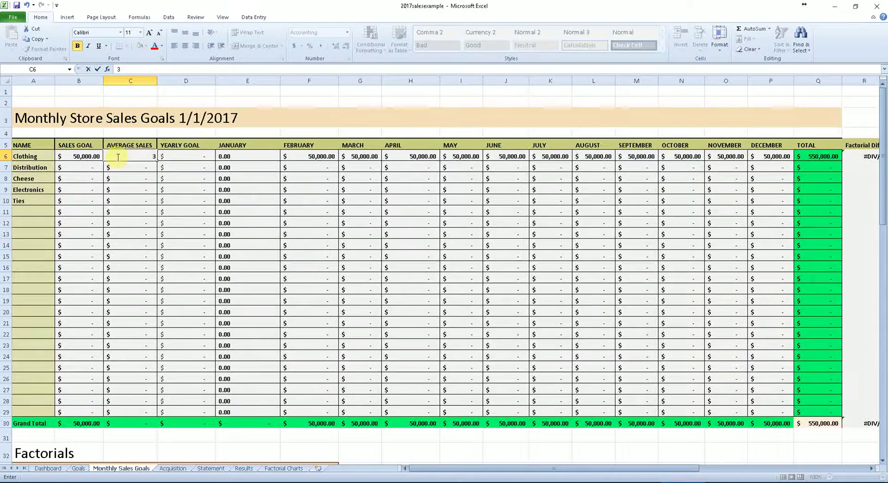
pyautogui.write('8,00')
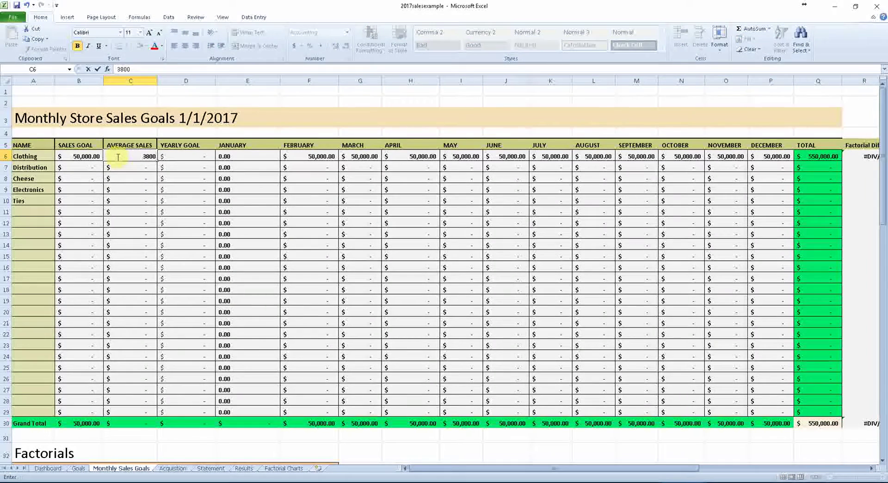
pyautogui.write('0')
pyautogui.press('Return')
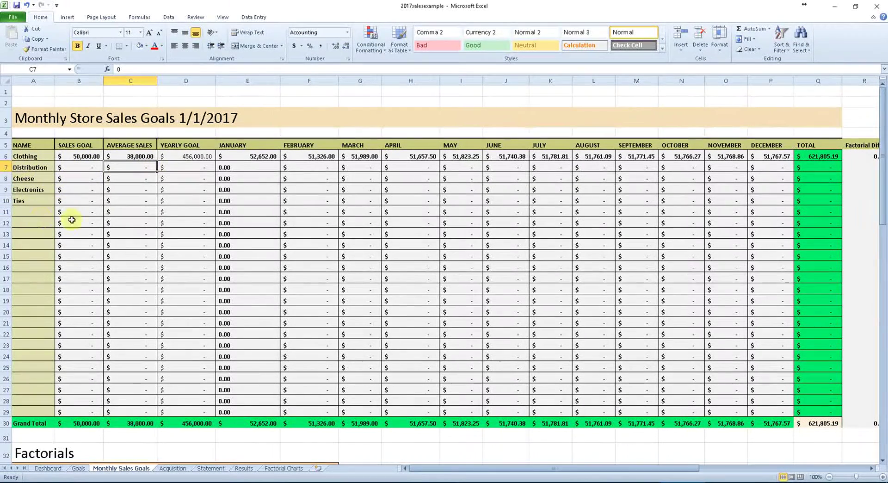
# Review the category names in the Name column from Clothing through Ties
pyautogui.click(23, 157)
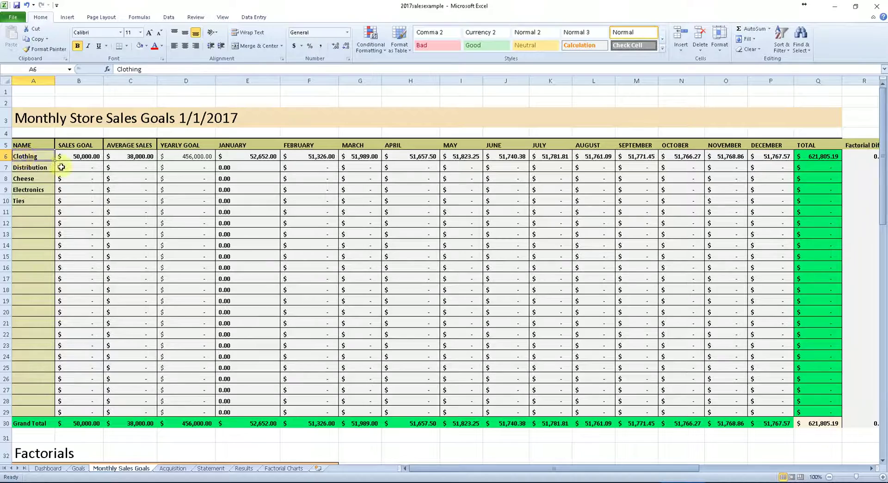
pyautogui.click(38, 169)
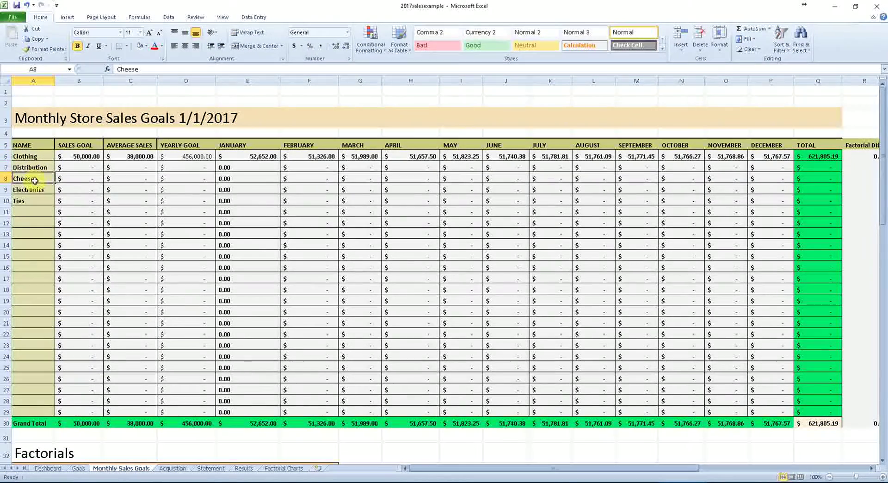
pyautogui.click(32, 192)
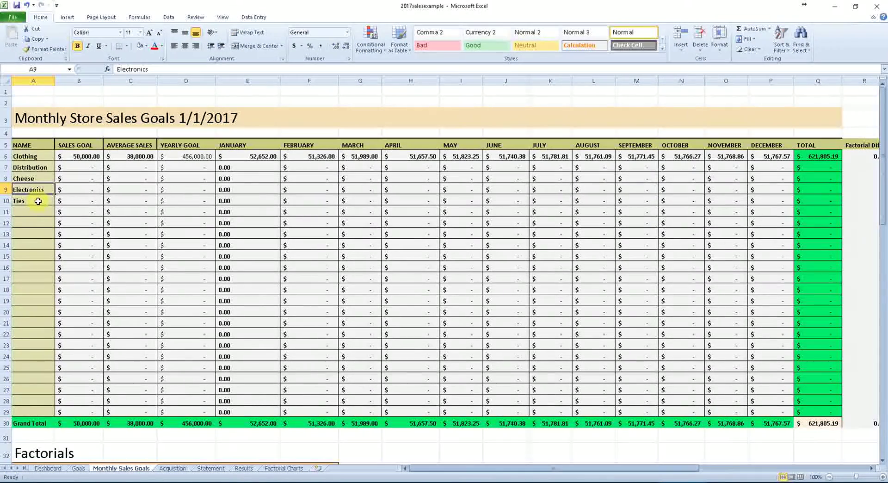
pyautogui.click(38, 200)
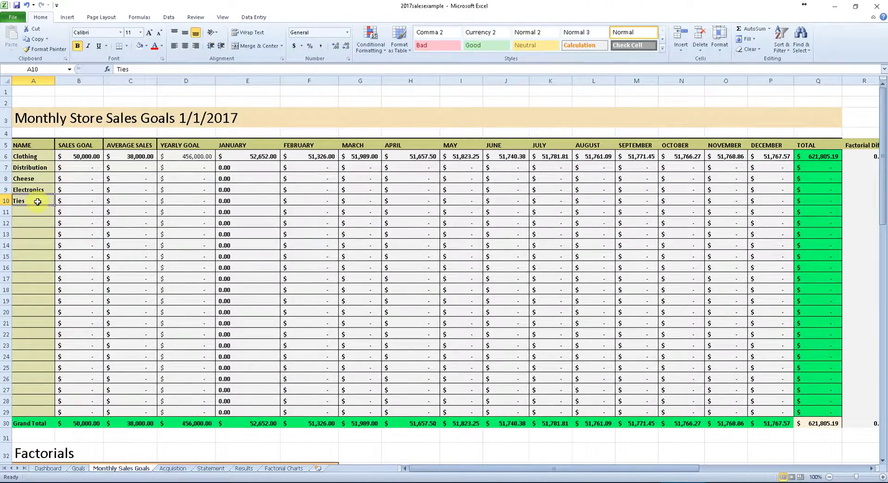
pyautogui.click(41, 156)
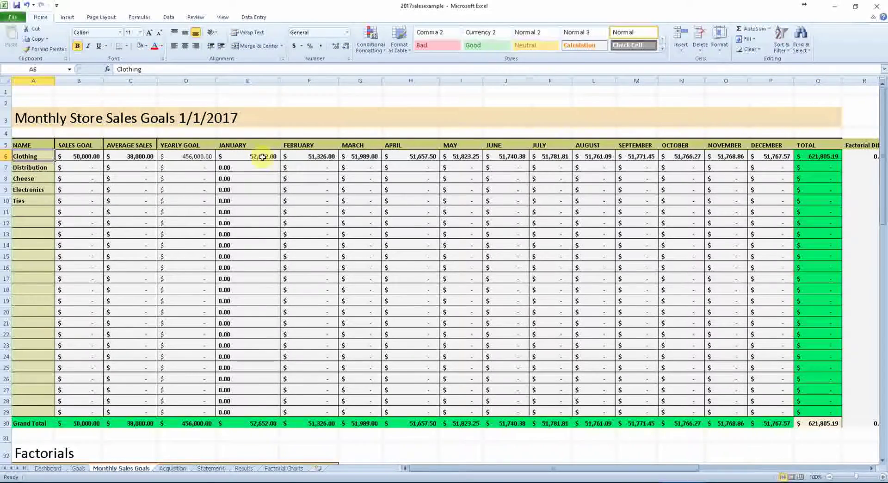
# Set the Goal amount under Opening Sales Goals on the Goals sheet to 52,652, Clothing's January figure from Monthly Sales Goals
pyautogui.click(78, 469)
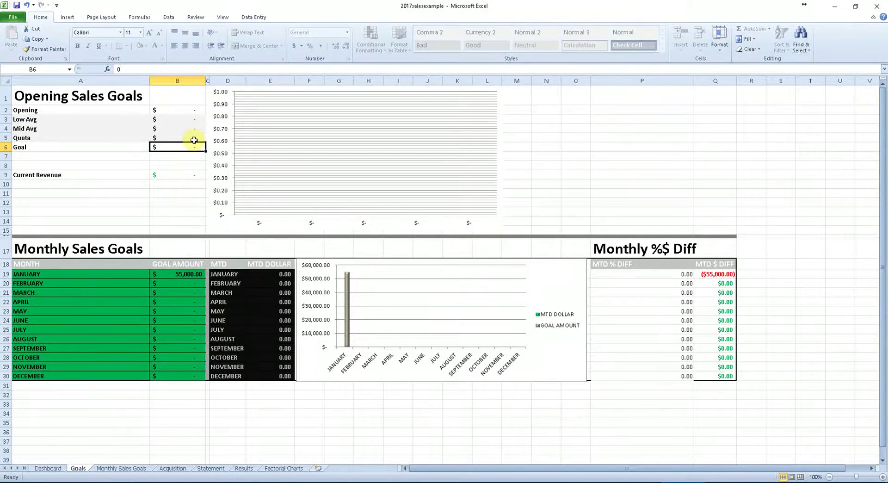
pyautogui.write('52')
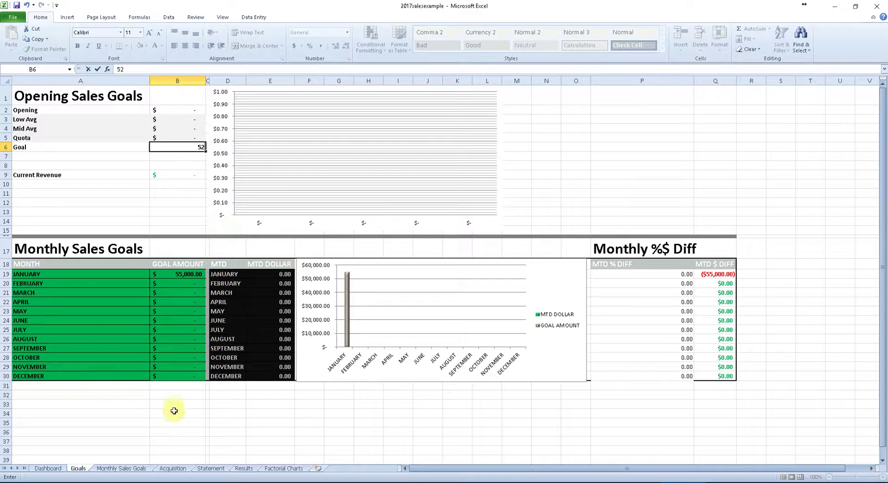
pyautogui.click(131, 469)
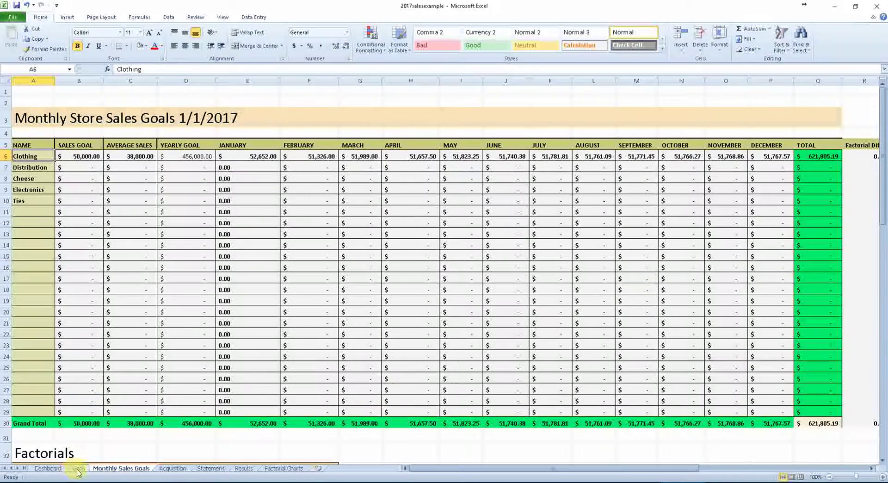
pyautogui.click(78, 468)
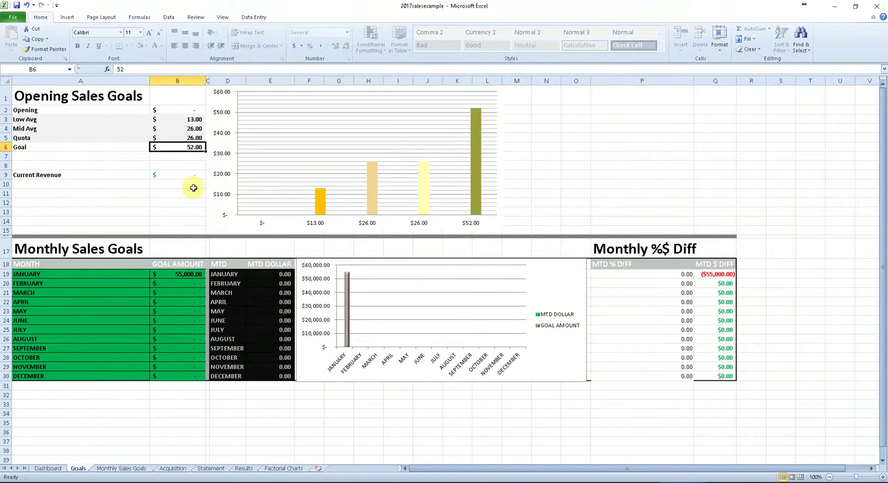
pyautogui.write('52652')
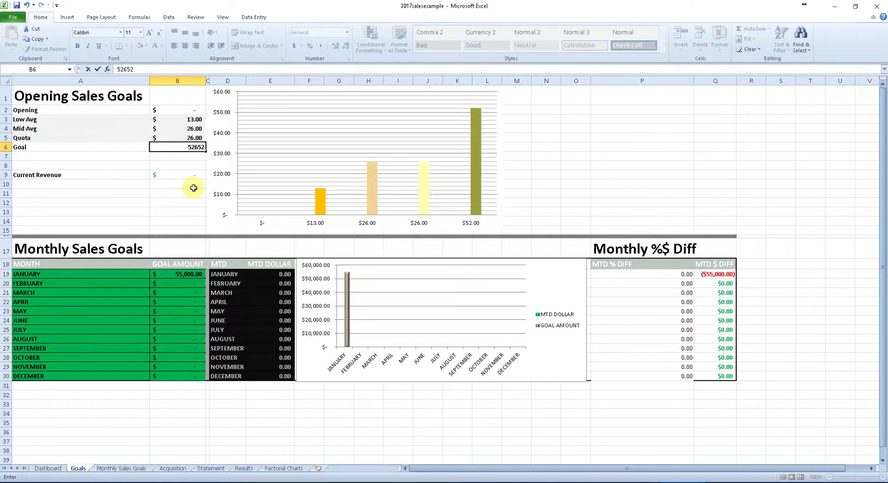
pyautogui.press('Return')
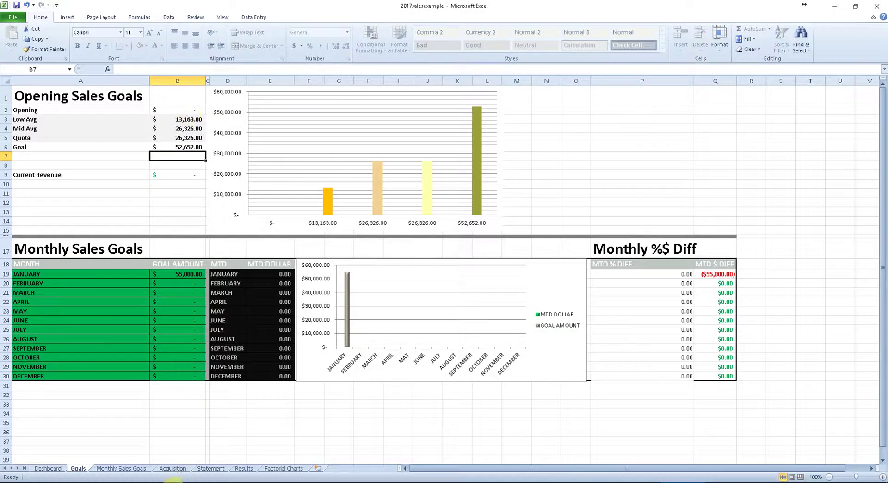
# Set the Opening amount under Opening Sales Goals on the Goals sheet to 24,000
pyautogui.click(128, 468)
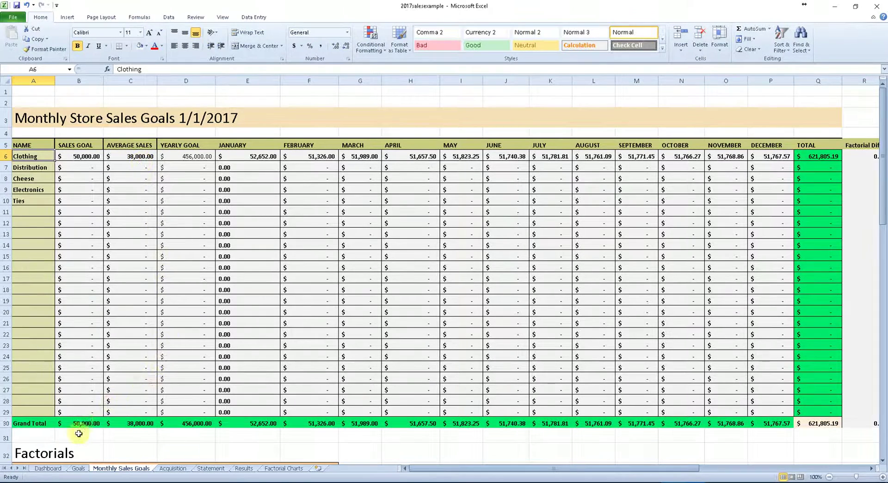
pyautogui.click(78, 468)
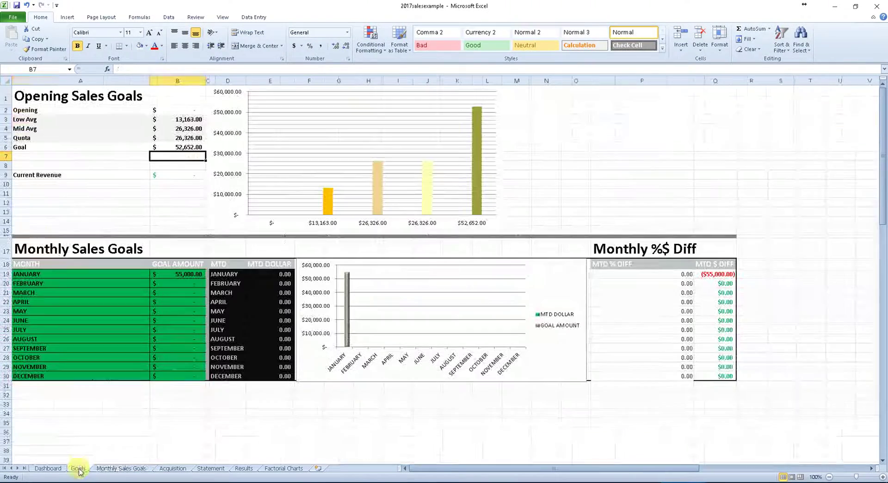
pyautogui.click(199, 111)
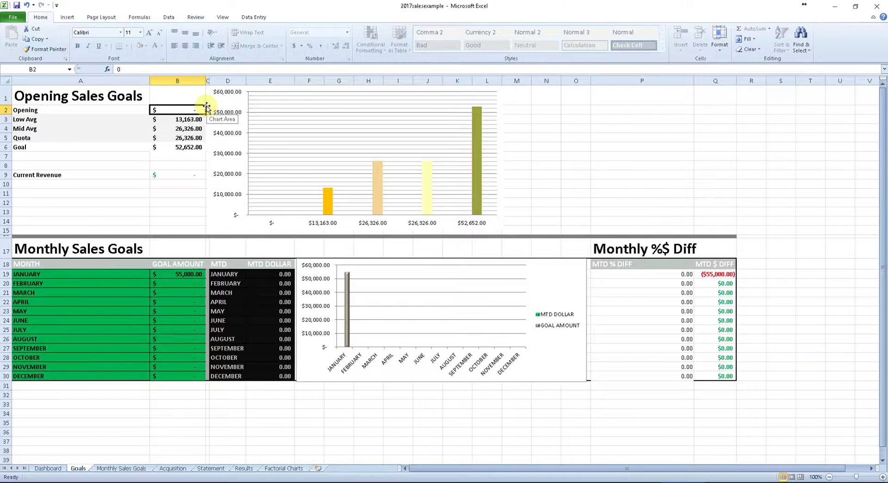
pyautogui.write('24000')
pyautogui.press('Return')
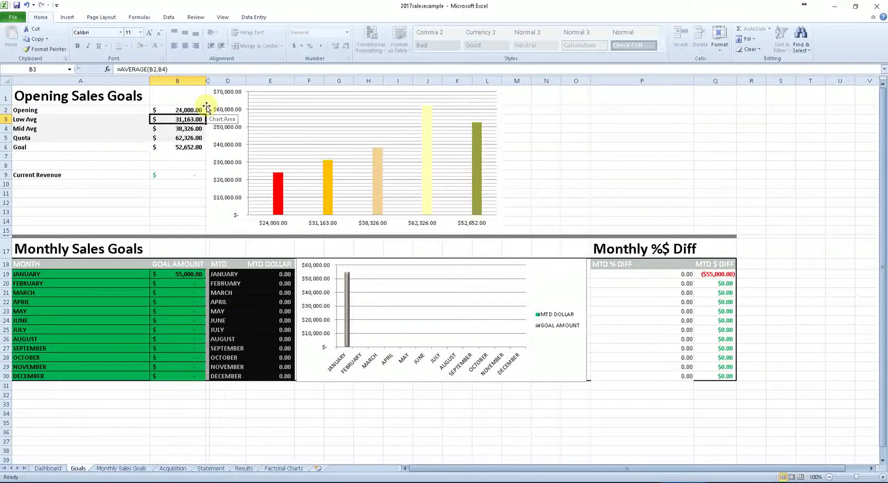
# Set January's goal amount on the Goals sheet to 52,652 and check the Opening Sales Goals chart on the Dashboard
pyautogui.click(121, 468)
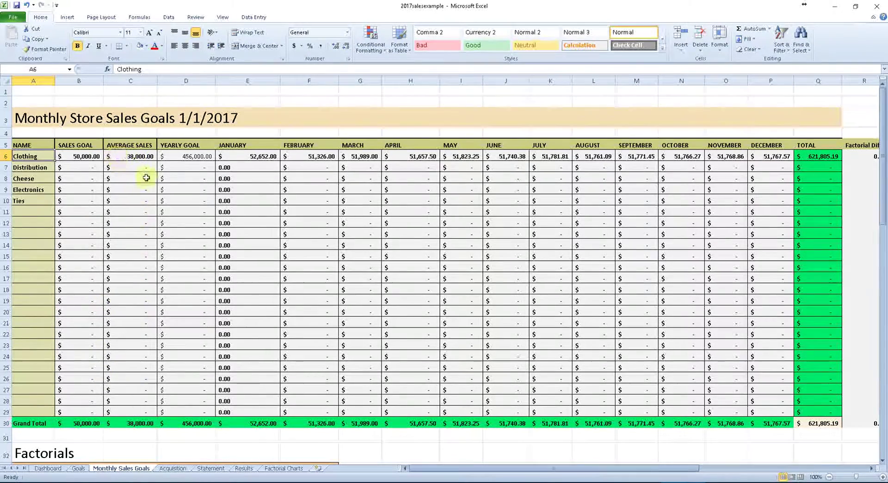
pyautogui.click(78, 468)
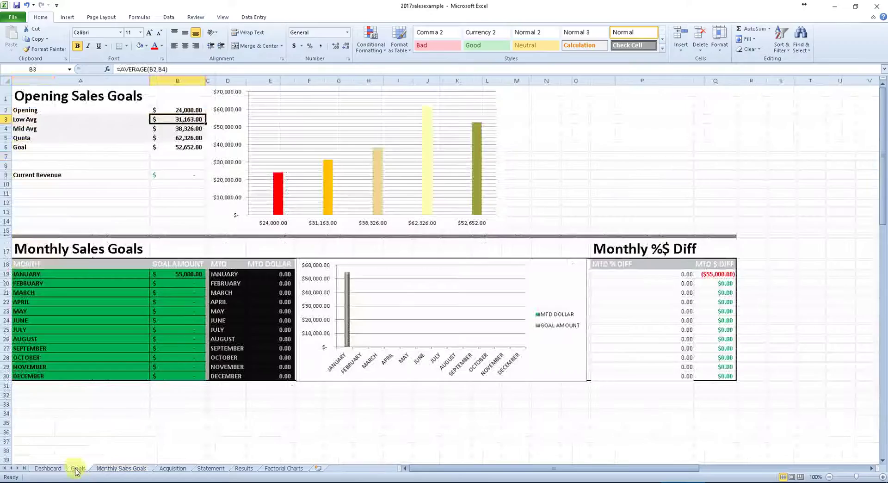
pyautogui.click(184, 110)
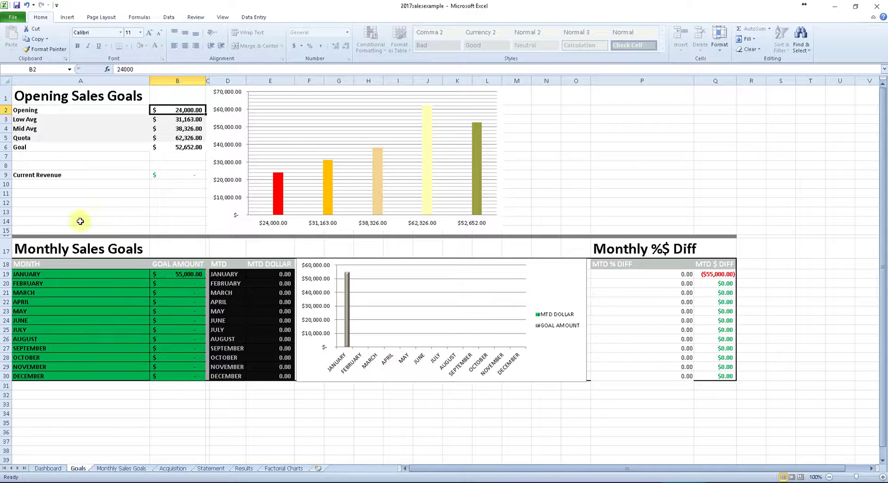
pyautogui.click(181, 275)
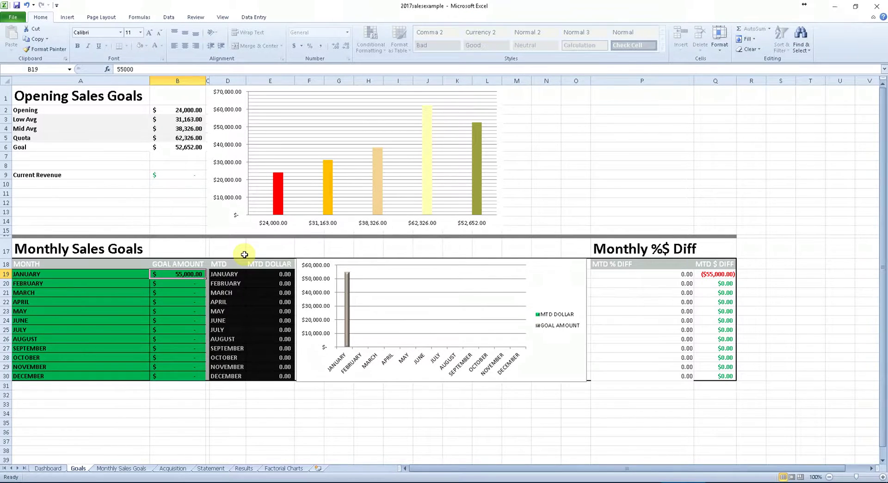
pyautogui.write('52,652')
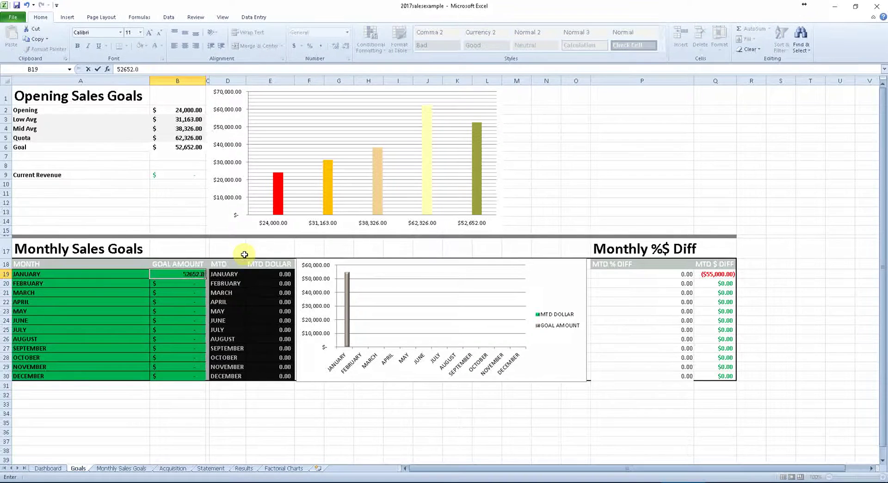
pyautogui.press('Return')
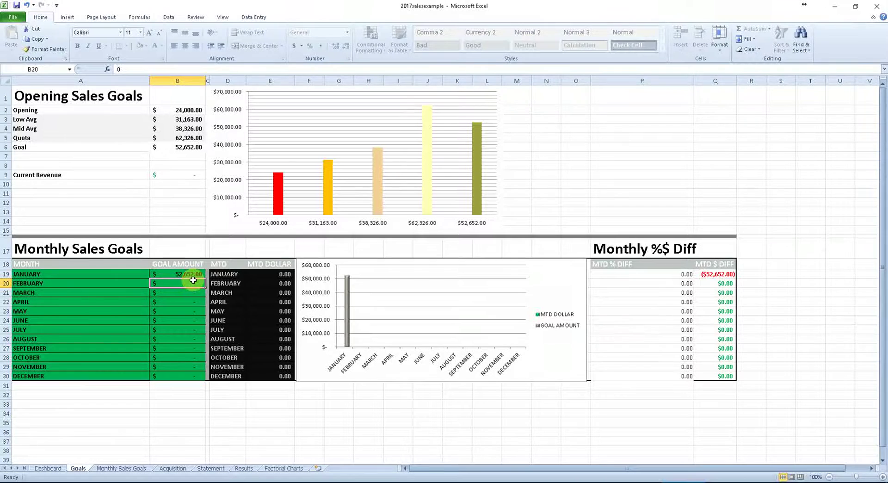
pyautogui.click(48, 468)
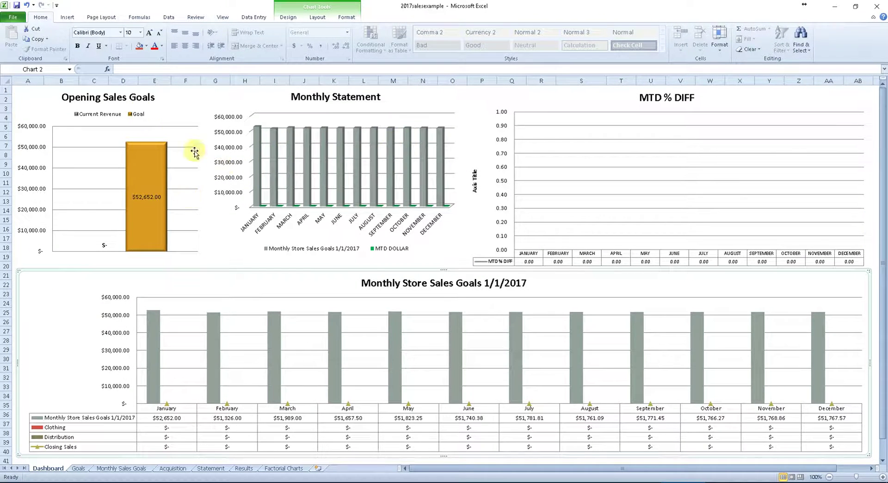
pyautogui.moveTo(146, 210)
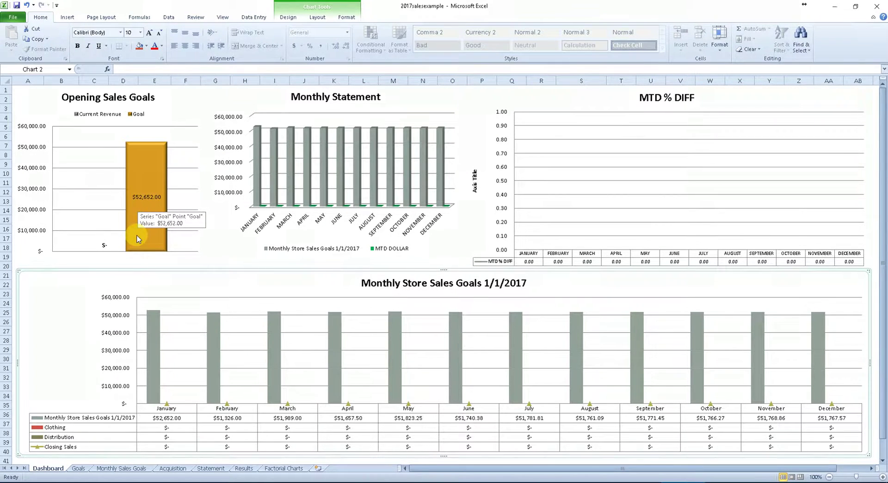
# On the Acquisition sheet, set the Customers row's monthly goal to 100 and its monthly average to 44
pyautogui.click(173, 468)
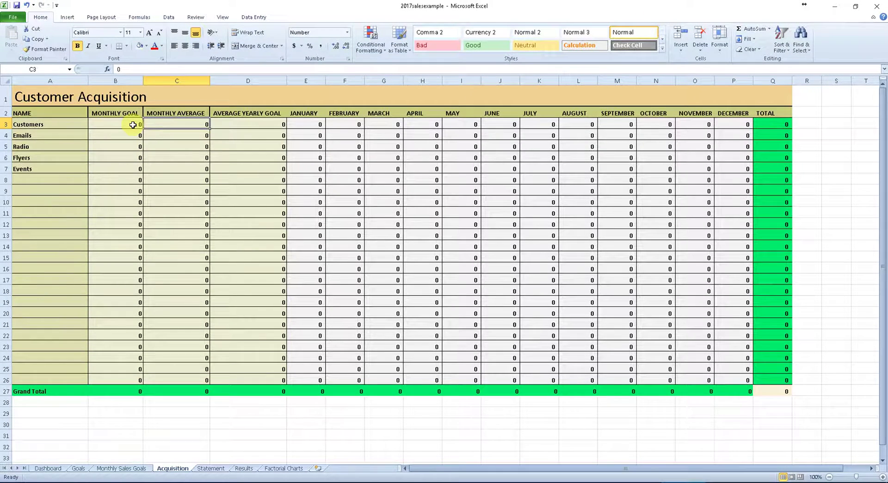
pyautogui.write('1')
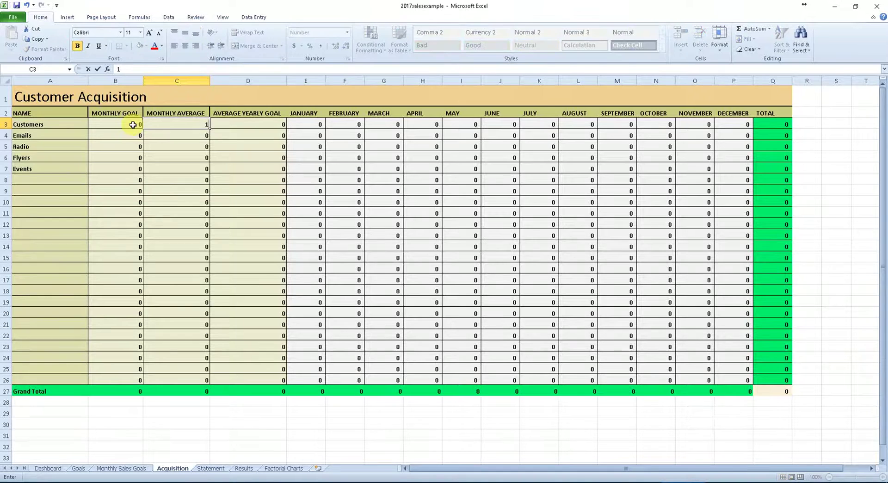
pyautogui.press('BackSpace')
pyautogui.press('BackSpace')
pyautogui.click(133, 125)
pyautogui.write('100')
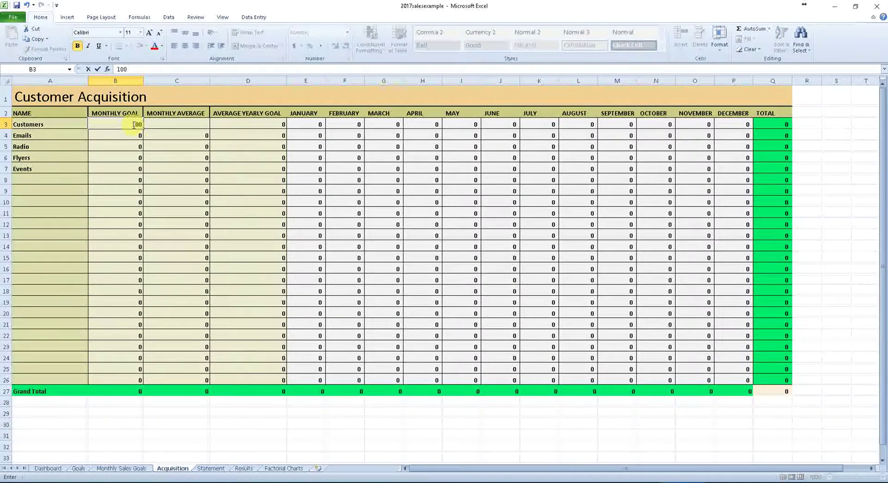
pyautogui.press('Tab')
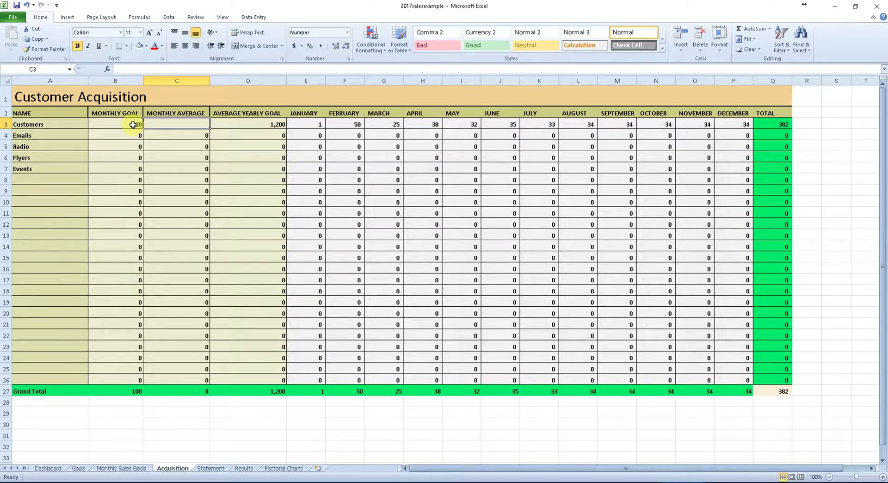
pyautogui.write('44')
pyautogui.press('Return')
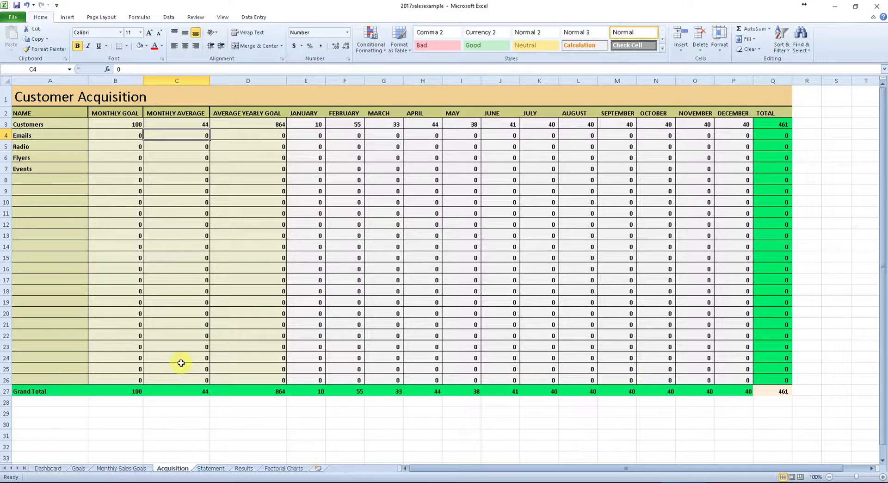
# Enter 48,000 as January's Sales revenue in the income statement on the Statement sheet
pyautogui.click(215, 469)
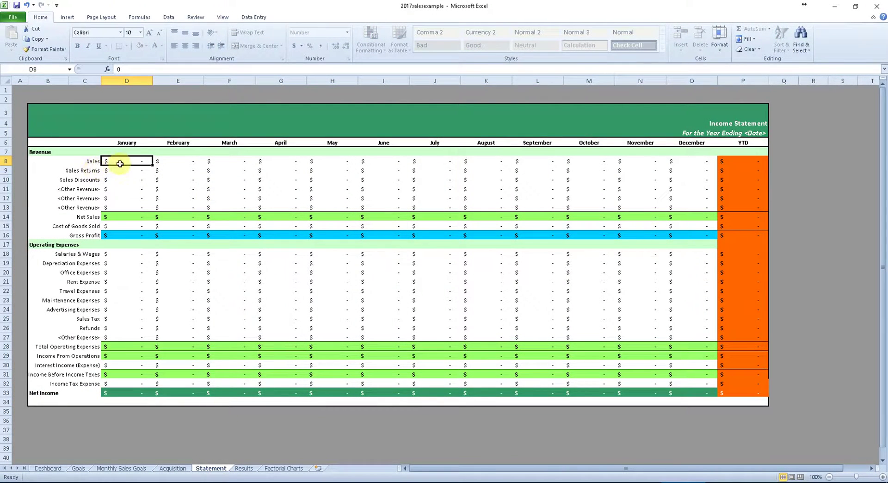
pyautogui.click(45, 468)
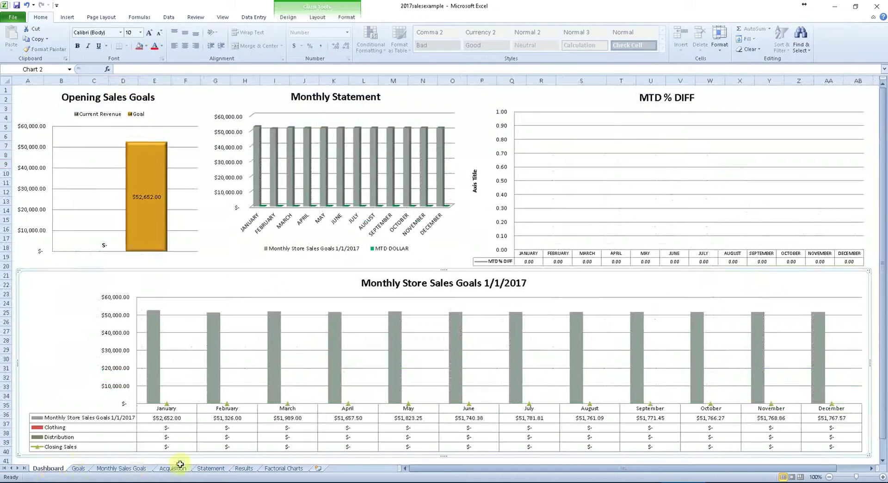
pyautogui.click(211, 468)
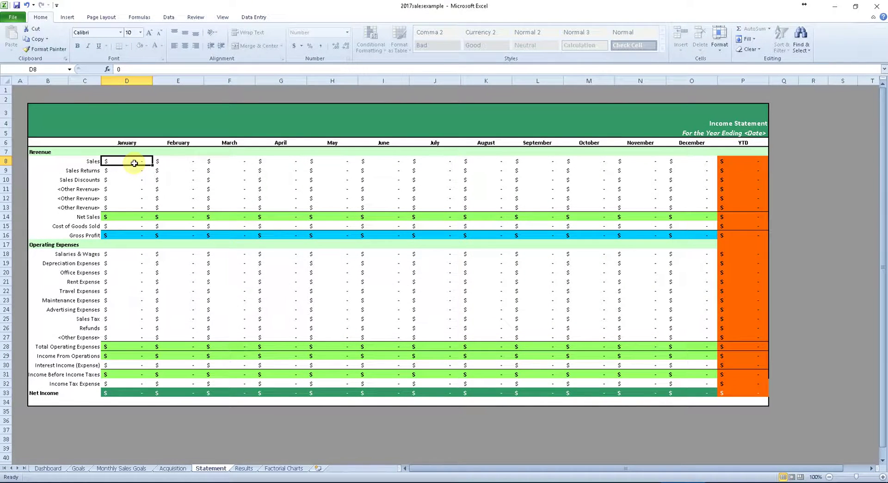
pyautogui.write('48000')
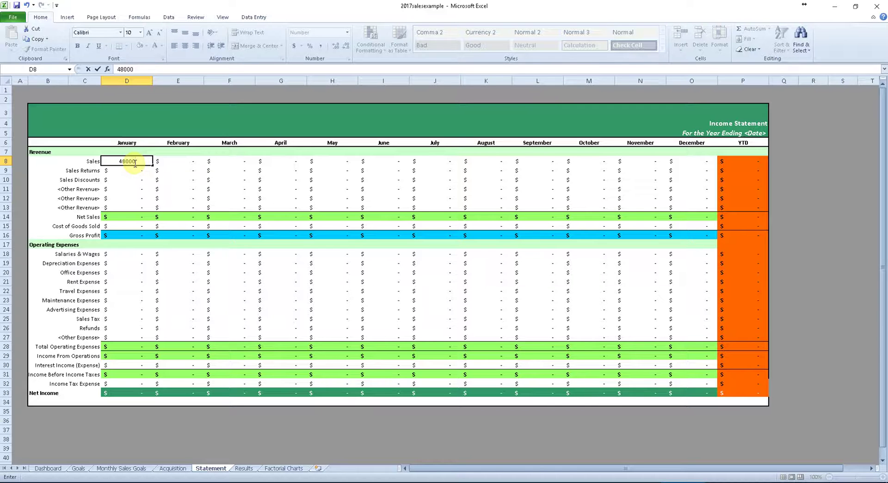
pyautogui.press('Return')
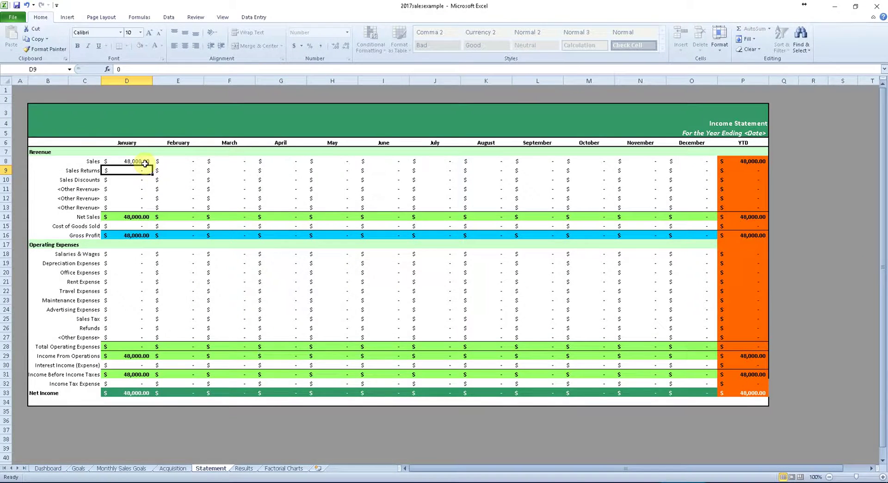
# Check the Dashboard charts and set Current Revenue on the Goals sheet to 48,000
pyautogui.click(49, 469)
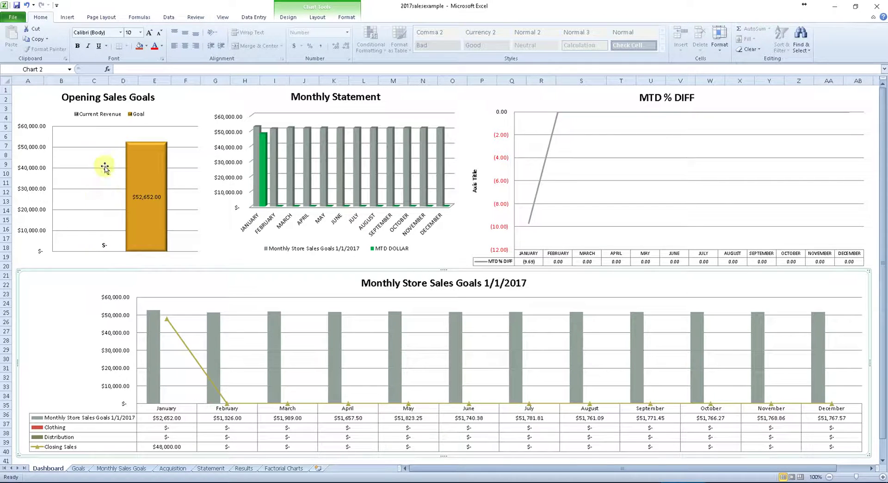
pyautogui.click(78, 468)
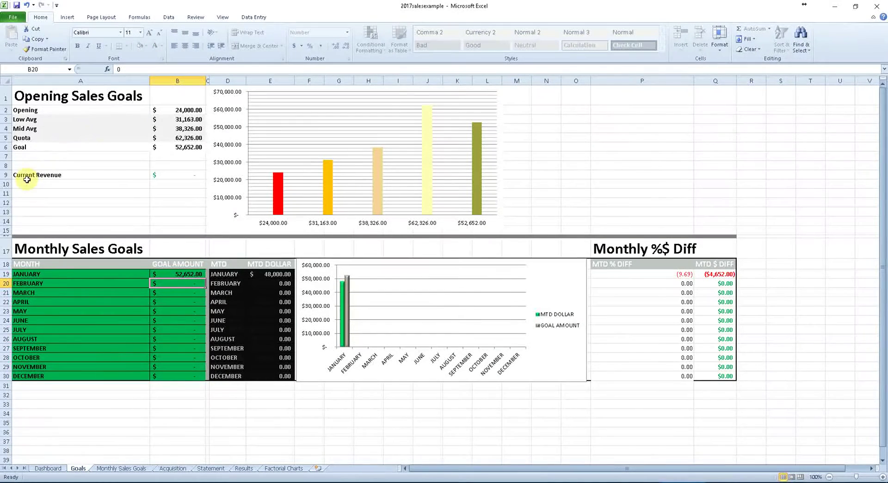
pyautogui.click(177, 174)
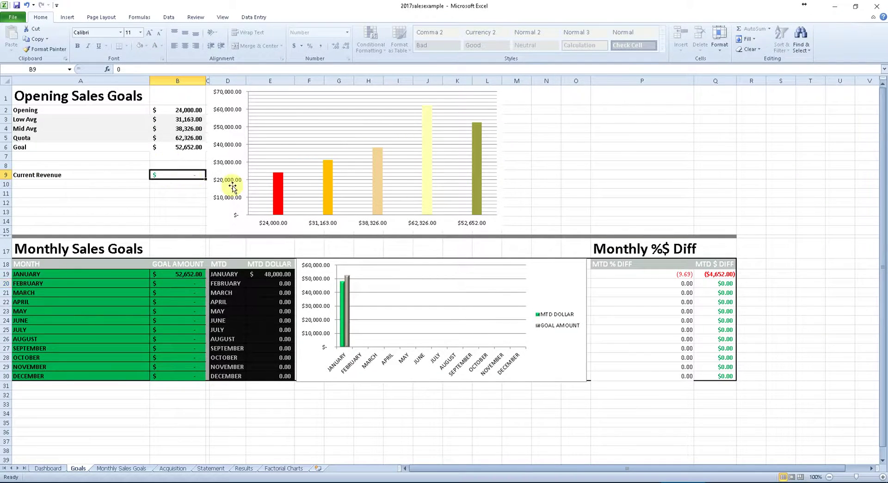
pyautogui.write('48,')
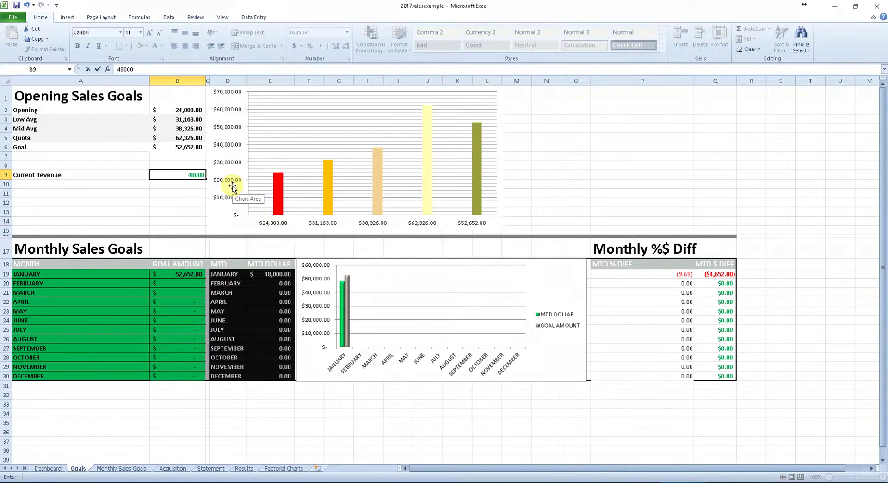
pyautogui.write('000')
pyautogui.press('Return')
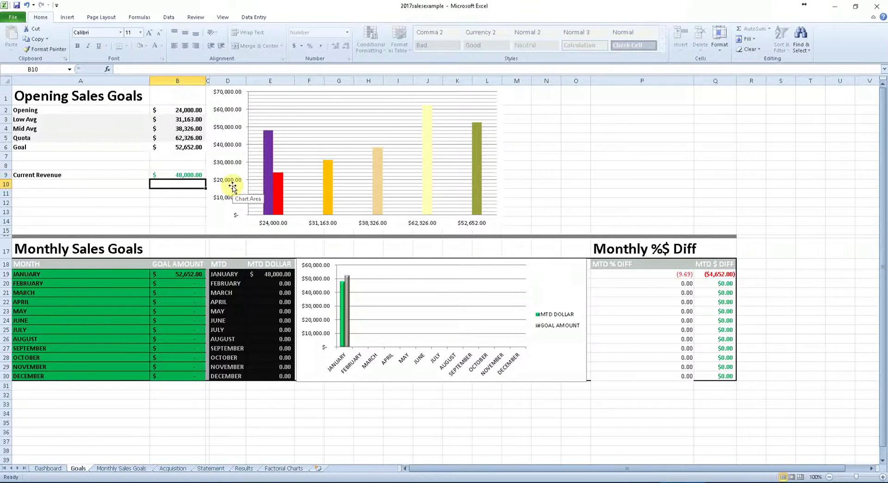
# Review the Opening Sales Goals and Monthly Statement charts on the Dashboard and open the Monthly Sales Goals sheet
pyautogui.click(47, 468)
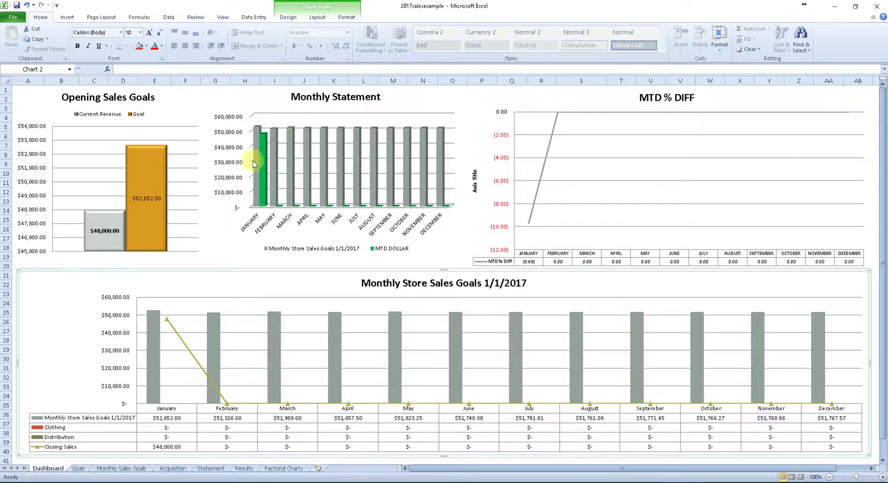
pyautogui.moveTo(263, 141)
pyautogui.click(134, 470)
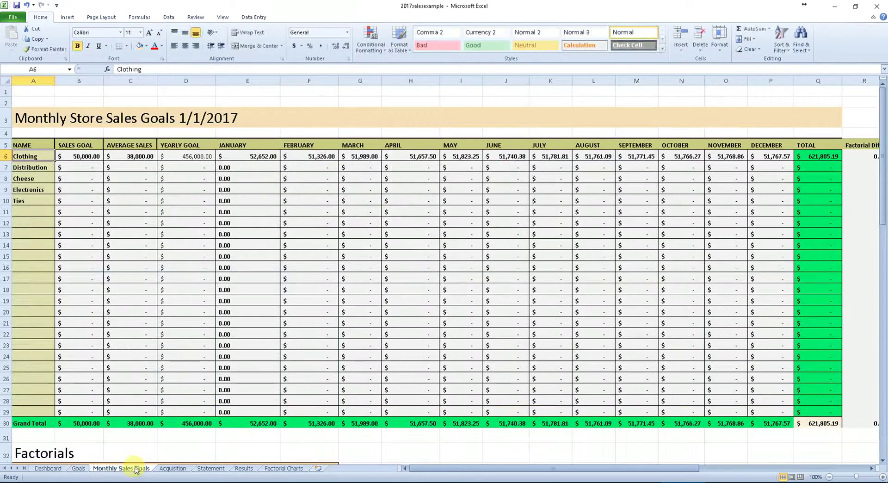
# Enter 51,258 as February's Sales revenue in the income statement on the Statement sheet
pyautogui.click(209, 468)
pyautogui.click(192, 162)
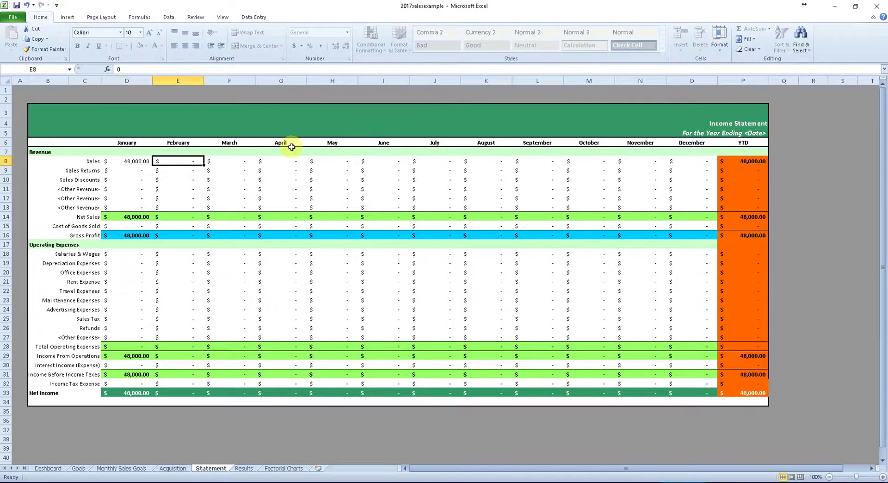
pyautogui.write('51258')
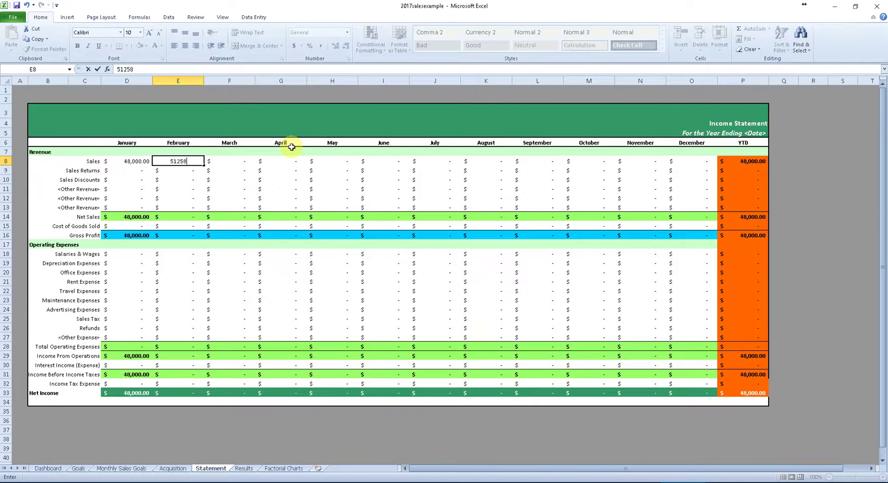
pyautogui.press('Return')
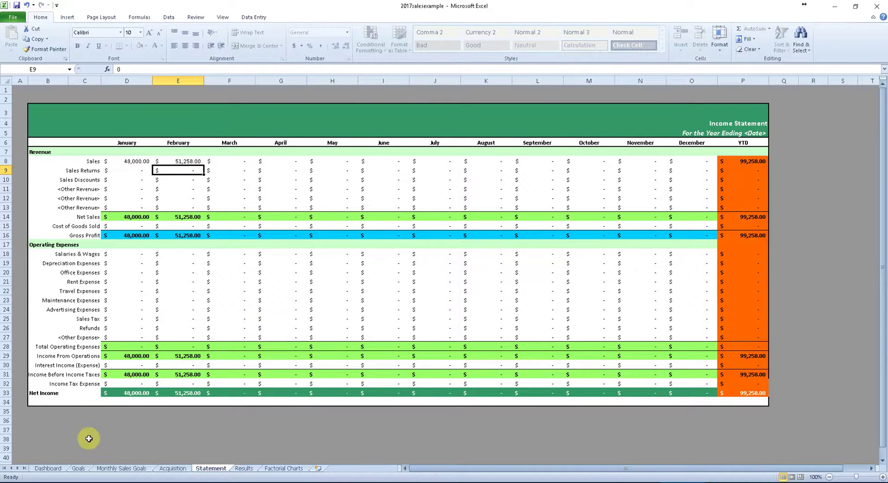
# Review the Dashboard charts, inspecting February's goal and MTD dollar columns in the Monthly Statement chart
pyautogui.click(55, 468)
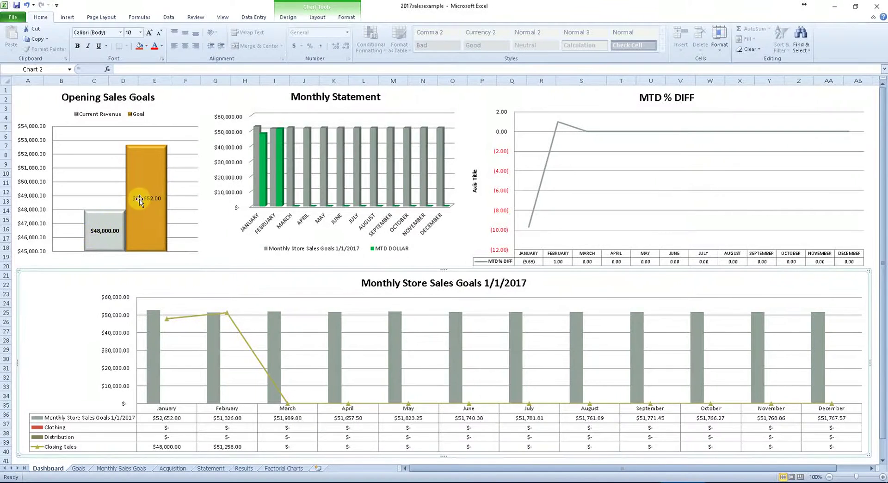
pyautogui.click(275, 152)
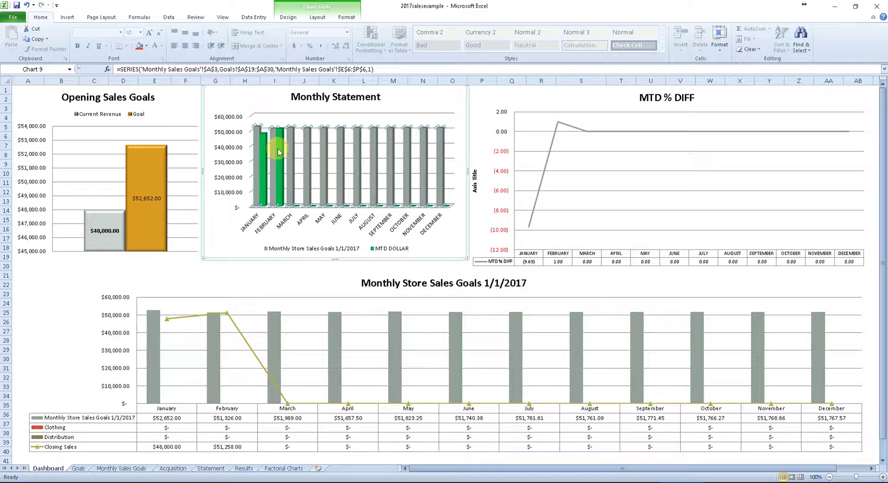
pyautogui.click(281, 144)
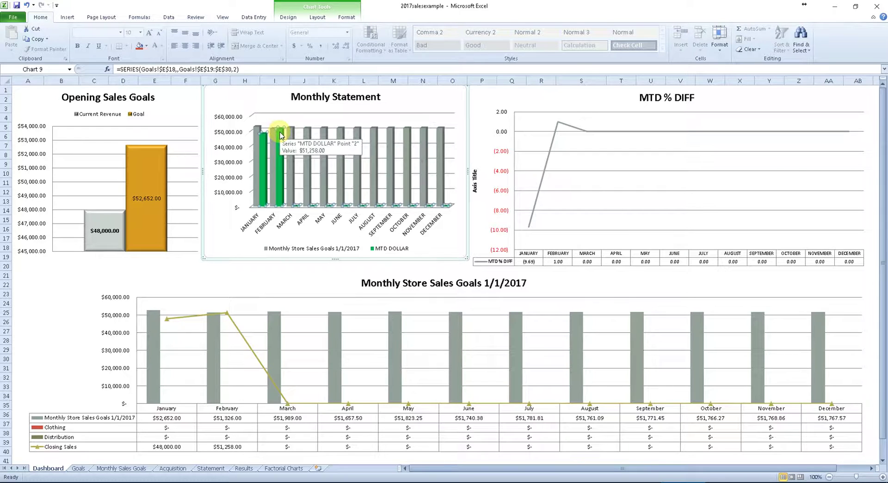
pyautogui.click(280, 136)
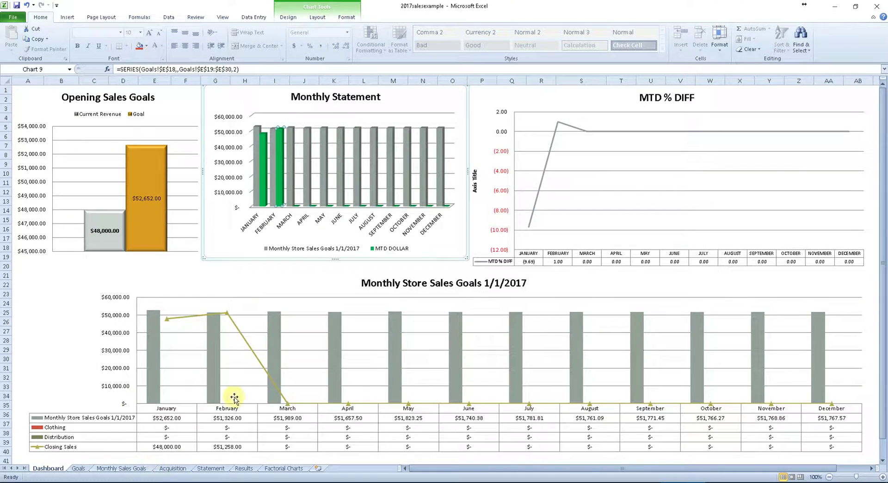
pyautogui.moveTo(282, 135)
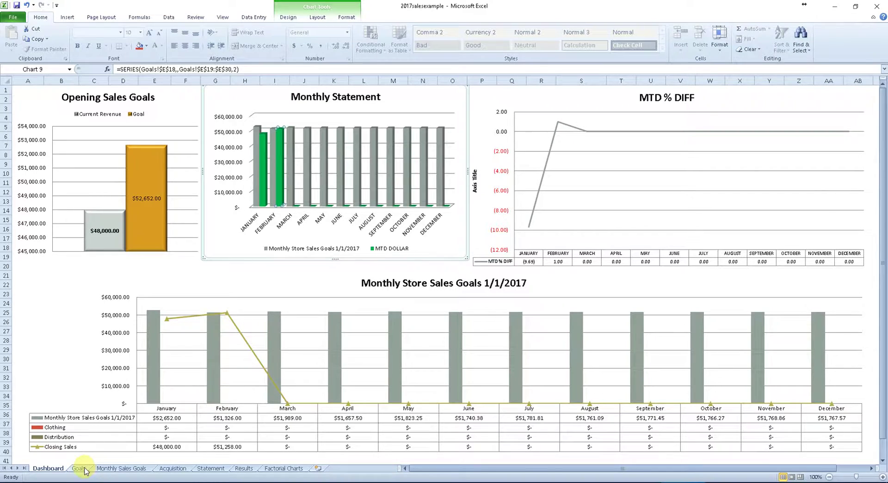
# On the Monthly Sales Goals sheet, set Clothing's sales goal to 57,000 and its average sales to 44,700
pyautogui.click(111, 472)
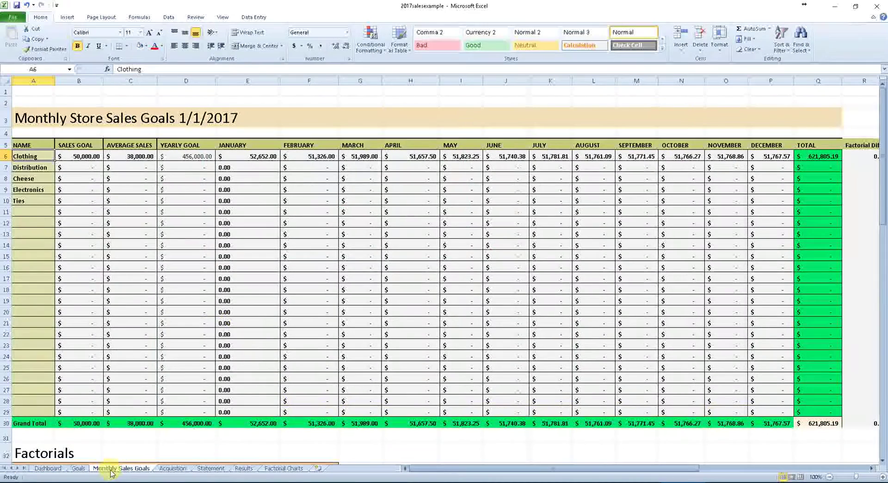
pyautogui.click(82, 156)
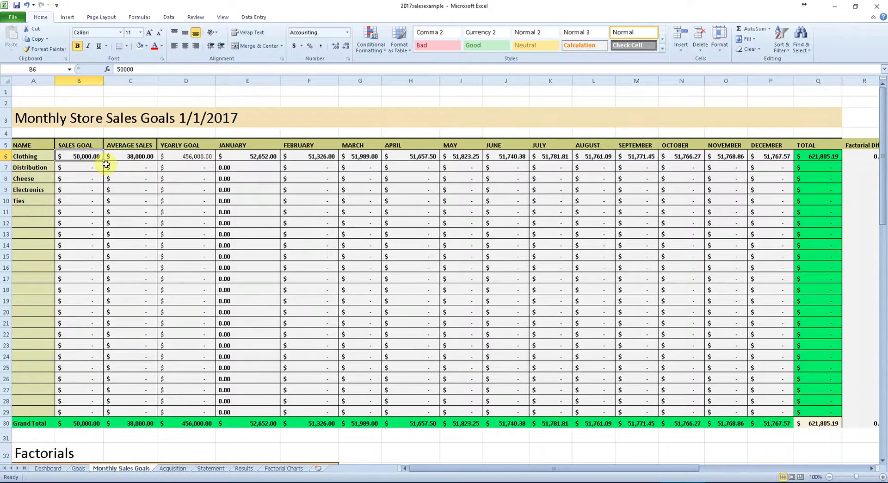
pyautogui.write('57')
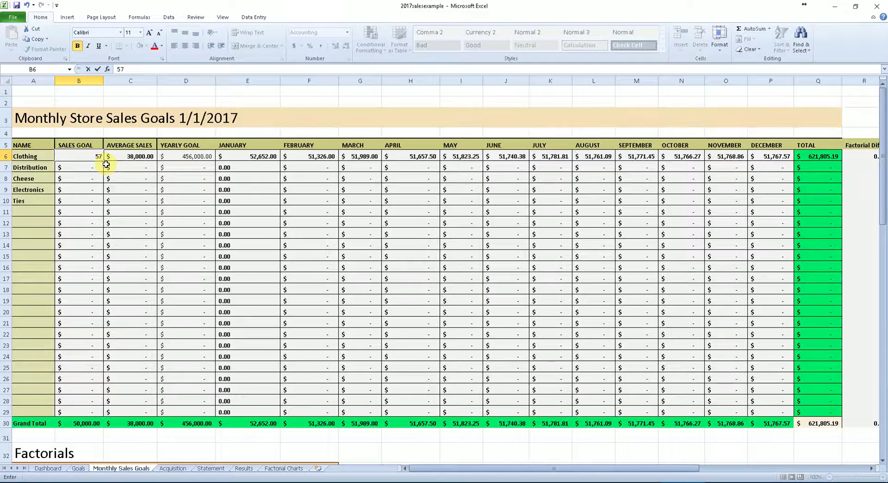
pyautogui.write('000')
pyautogui.press('Return')
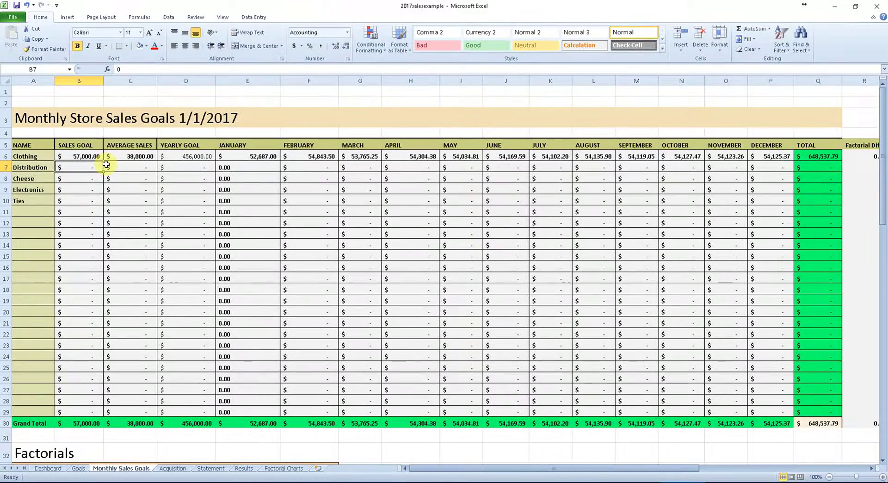
pyautogui.press('Up')
pyautogui.press('Right')
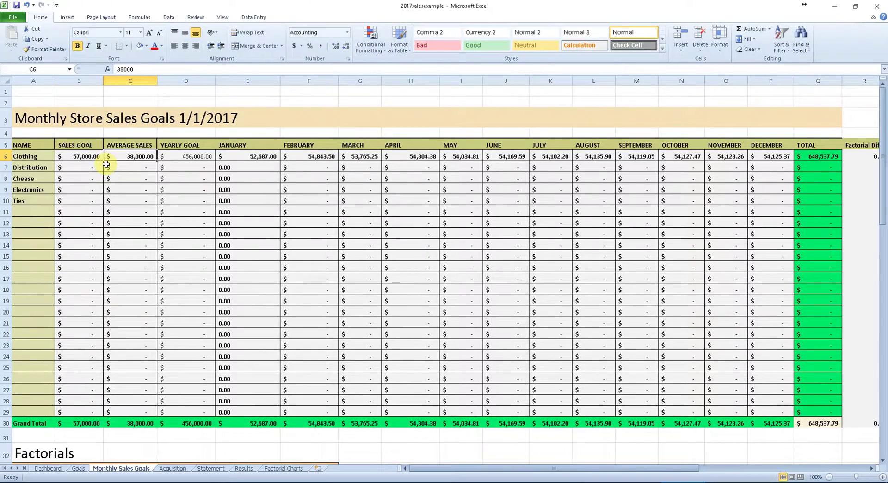
pyautogui.write('44')
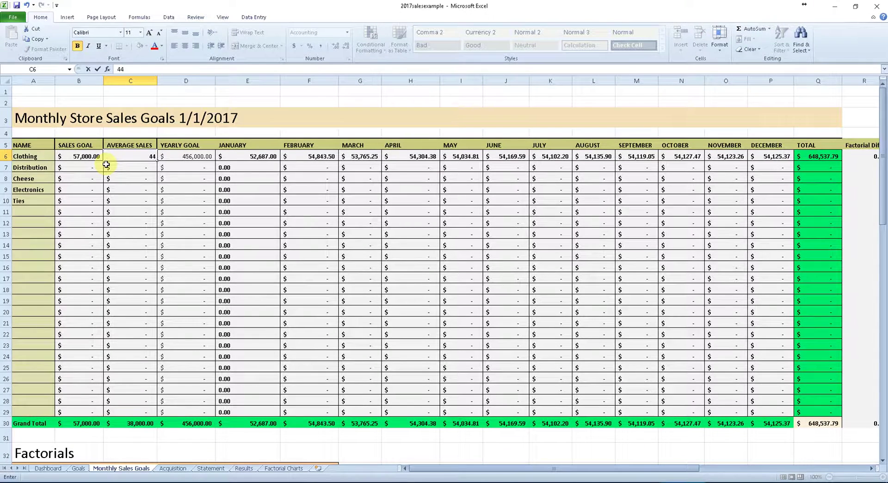
pyautogui.write(',700')
pyautogui.press('Return')
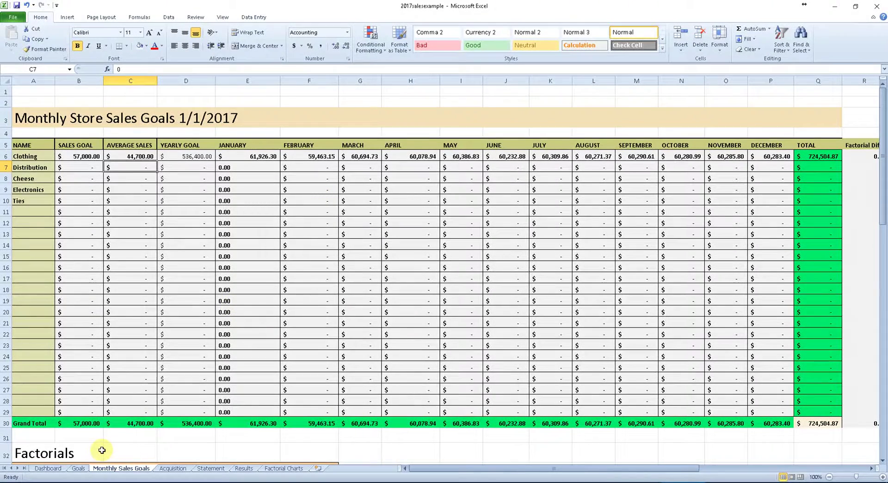
# Set the Goal under Opening Sales Goals on the Goals sheet to 60,694.75
pyautogui.click(78, 468)
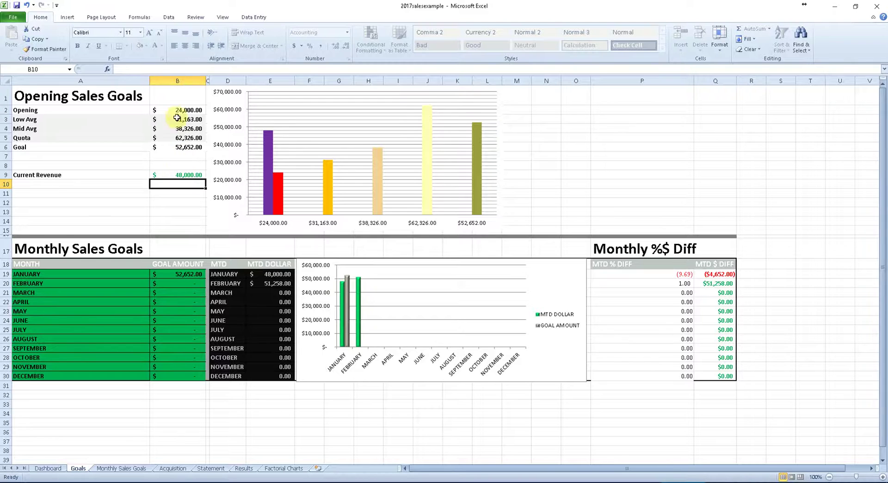
pyautogui.click(191, 148)
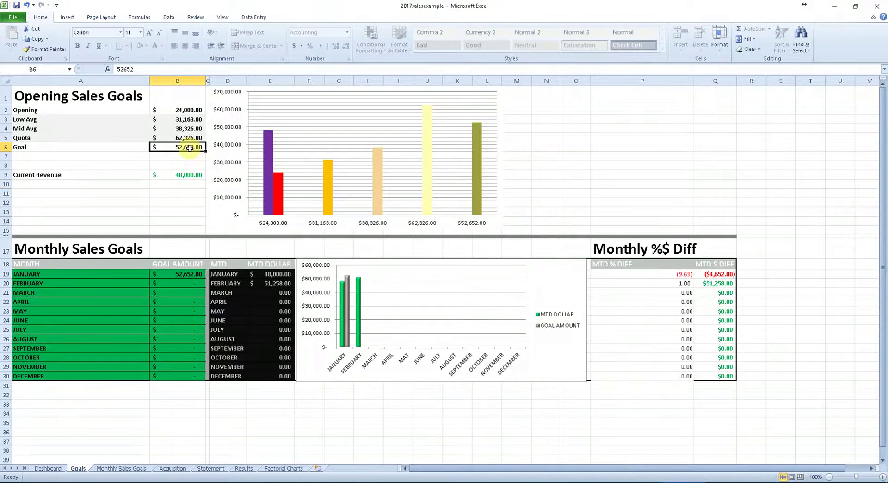
pyautogui.write('60,6')
pyautogui.write('94')
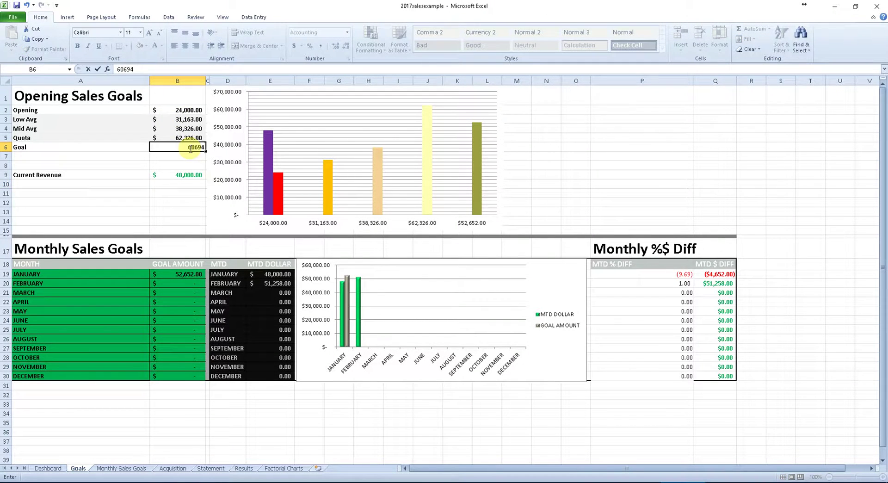
pyautogui.write('.75')
pyautogui.press('Return')
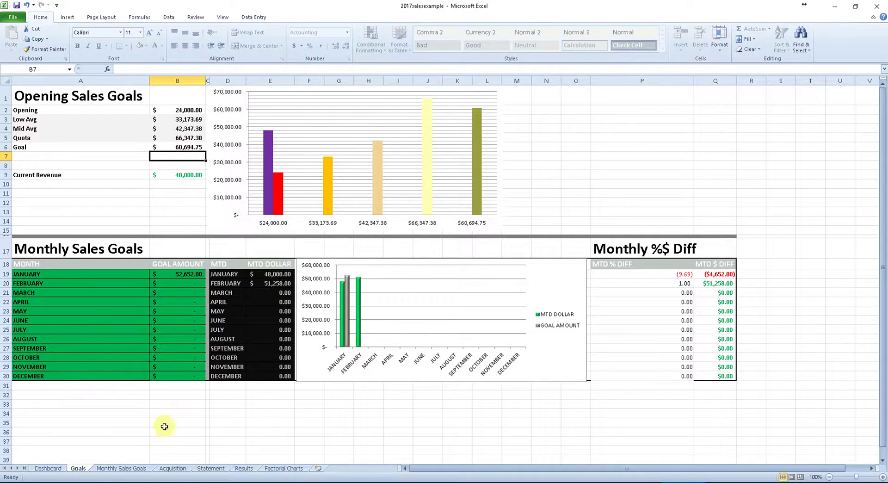
# Check March's goal on the Monthly Sales Goals sheet and correct the Goal on the Goals sheet to 60,694.73
pyautogui.click(166, 468)
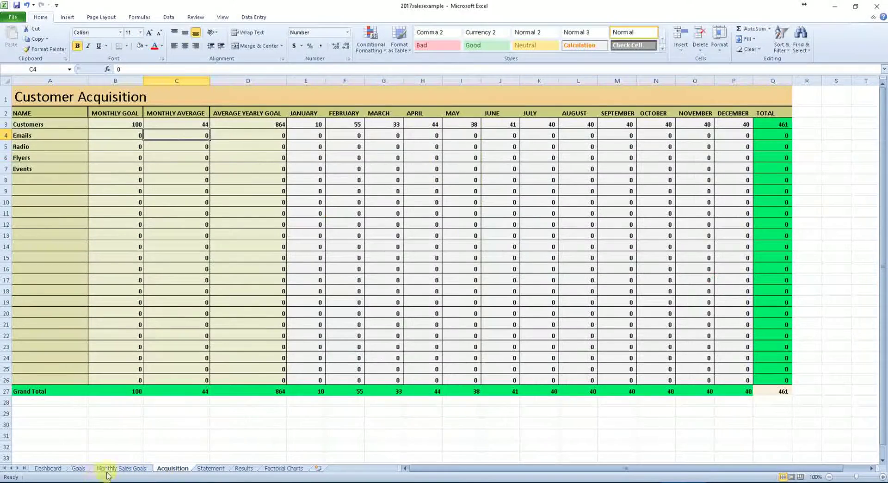
pyautogui.click(105, 468)
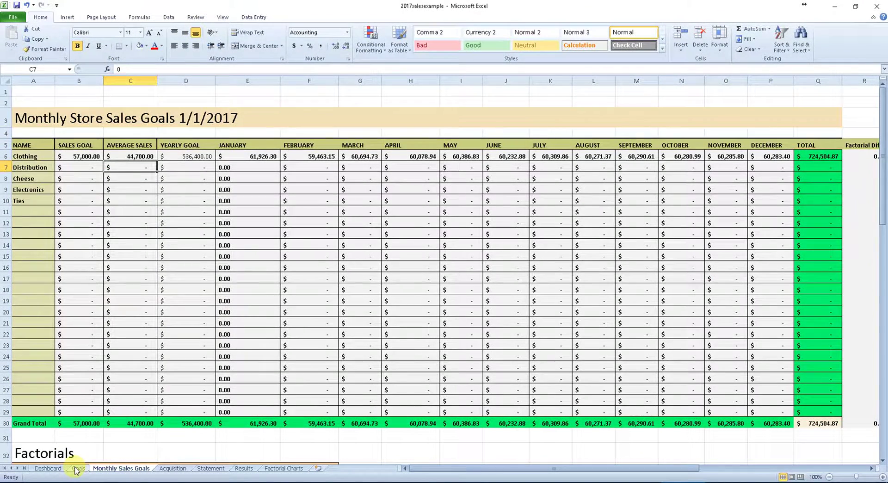
pyautogui.click(76, 468)
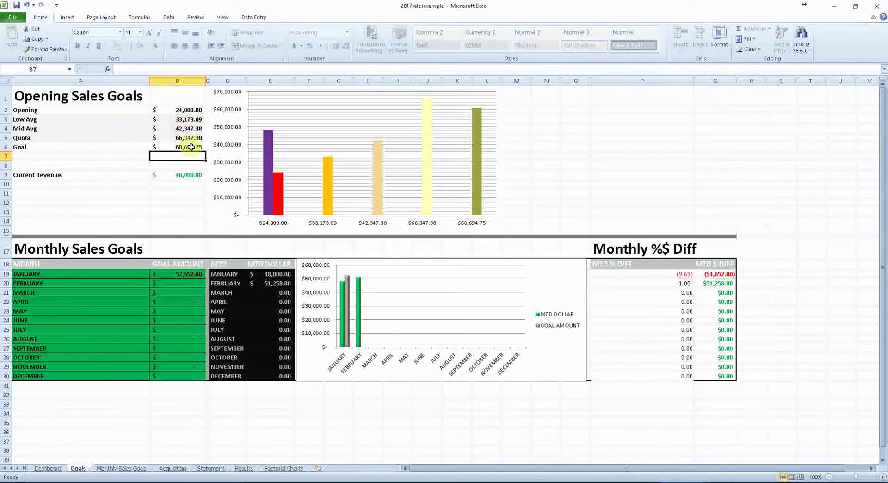
pyautogui.click(184, 147)
pyautogui.click(158, 68)
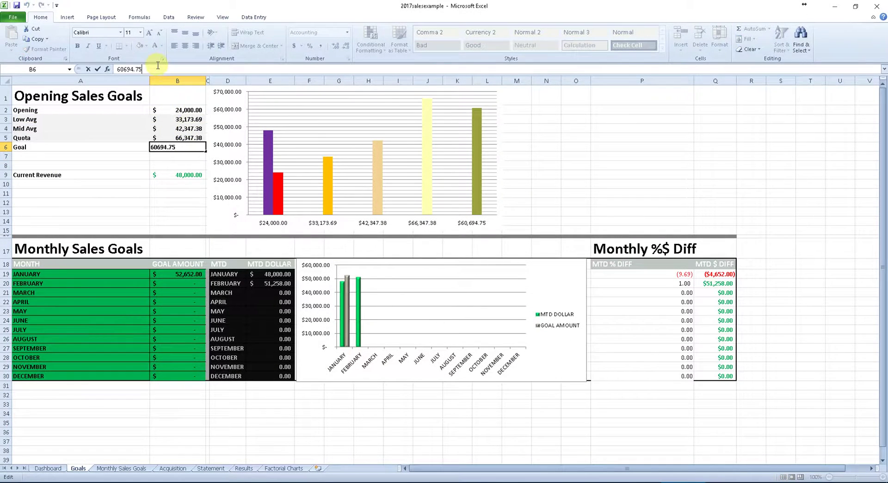
pyautogui.press('BackSpace')
pyautogui.write('3')
pyautogui.press('Return')
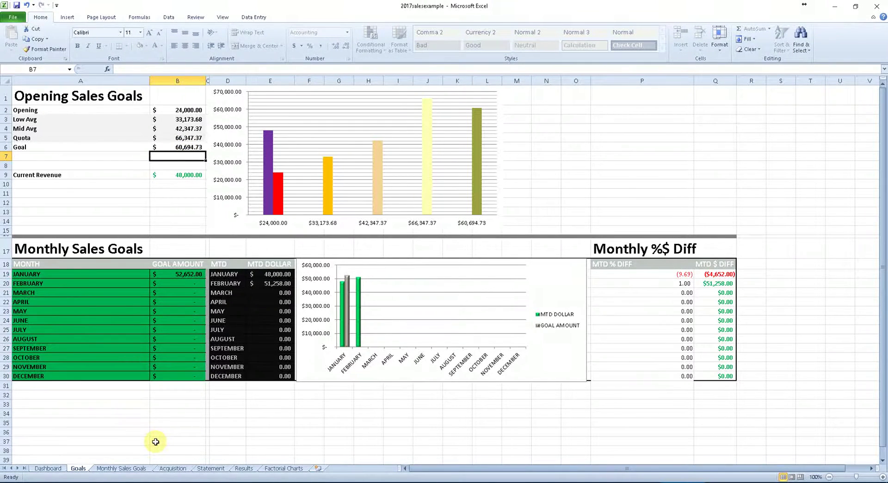
# Recheck the Monthly Sales Goals sheet and set the Opening amount on the Goals sheet to 24,600
pyautogui.click(136, 469)
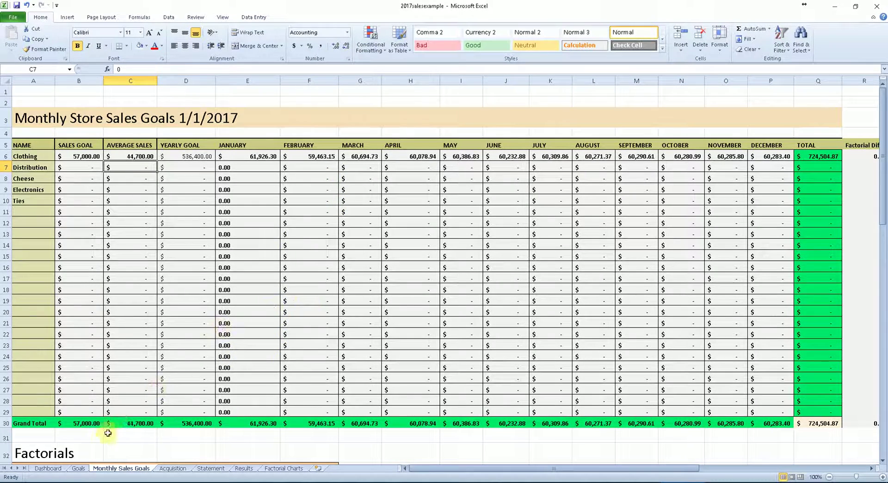
pyautogui.click(78, 468)
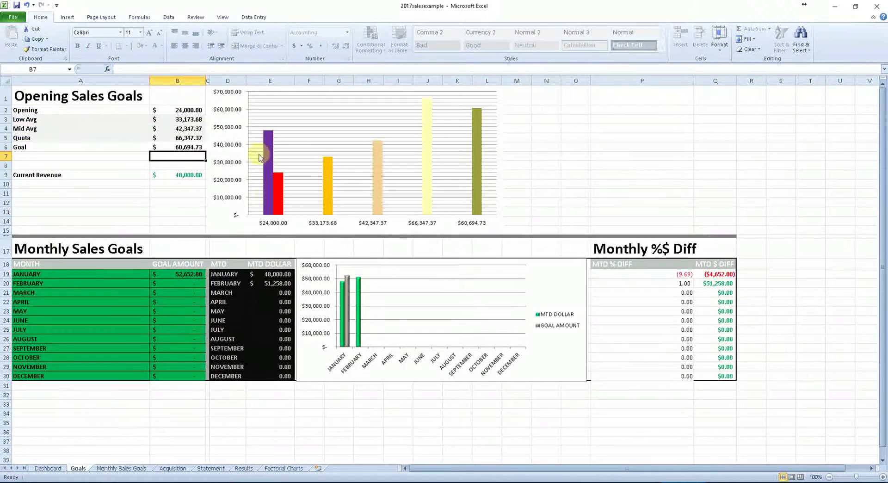
pyautogui.click(176, 110)
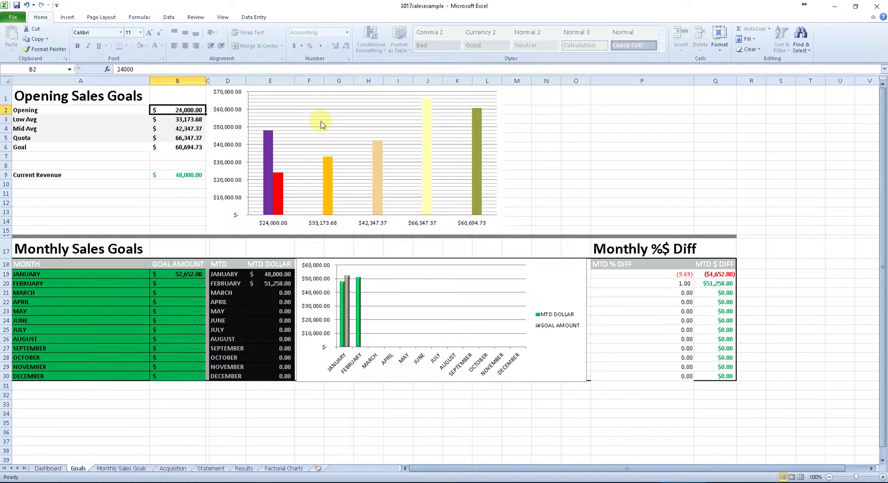
pyautogui.write('24600')
pyautogui.press('Return')
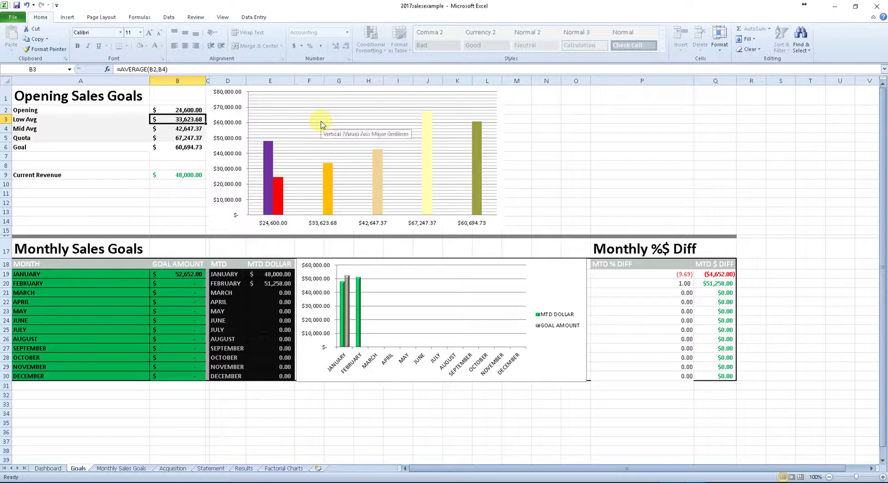
# Check the Opening Sales Goals chart on the Dashboard and reset Current Revenue on the Goals sheet to 0
pyautogui.click(51, 469)
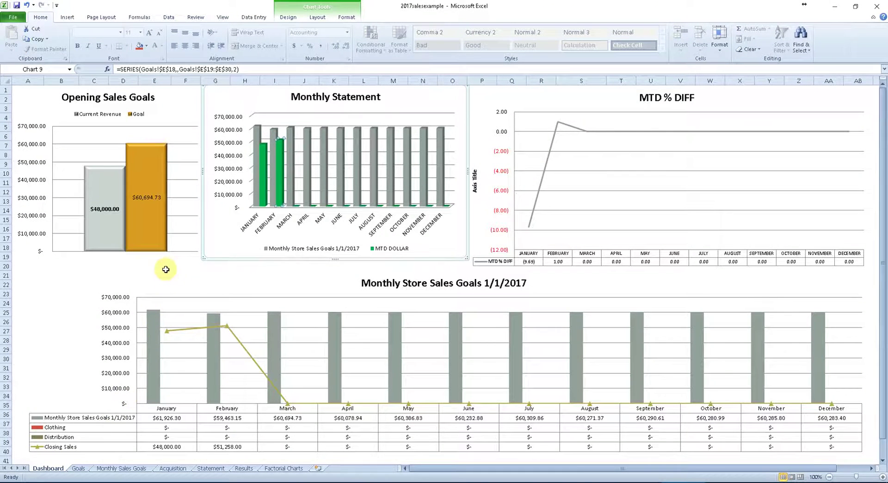
pyautogui.moveTo(148, 208)
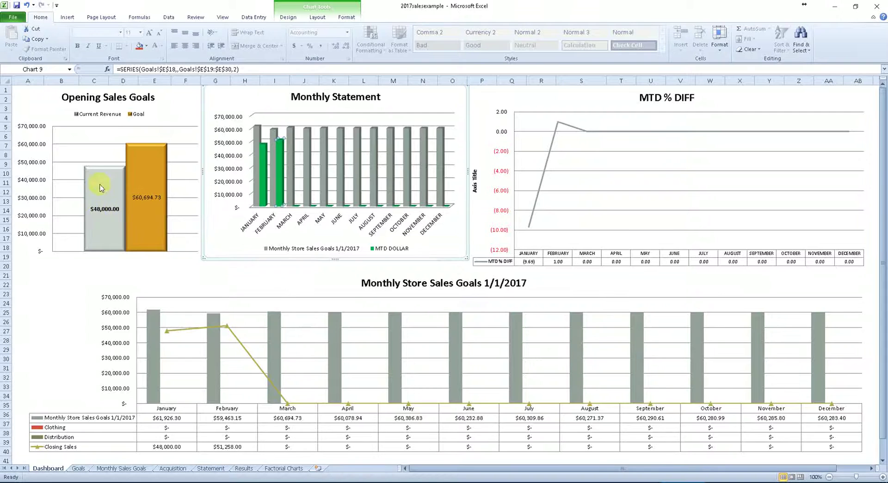
pyautogui.click(79, 468)
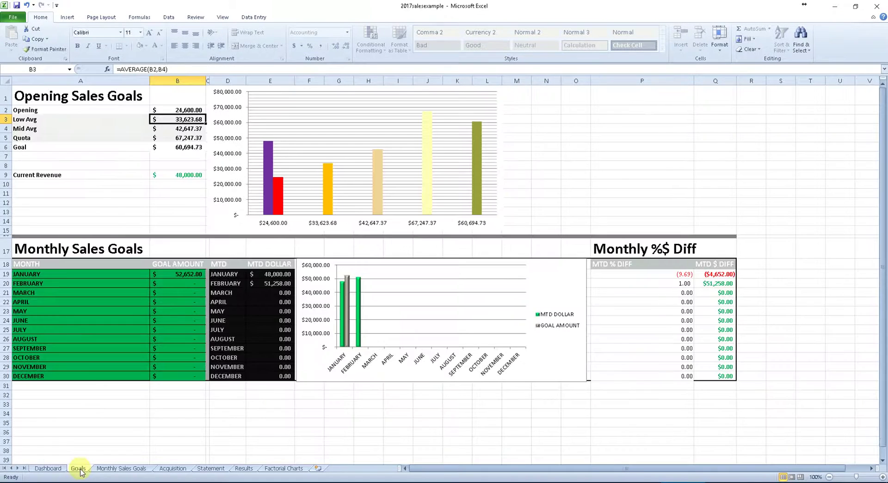
pyautogui.click(187, 173)
pyautogui.press('Delete')
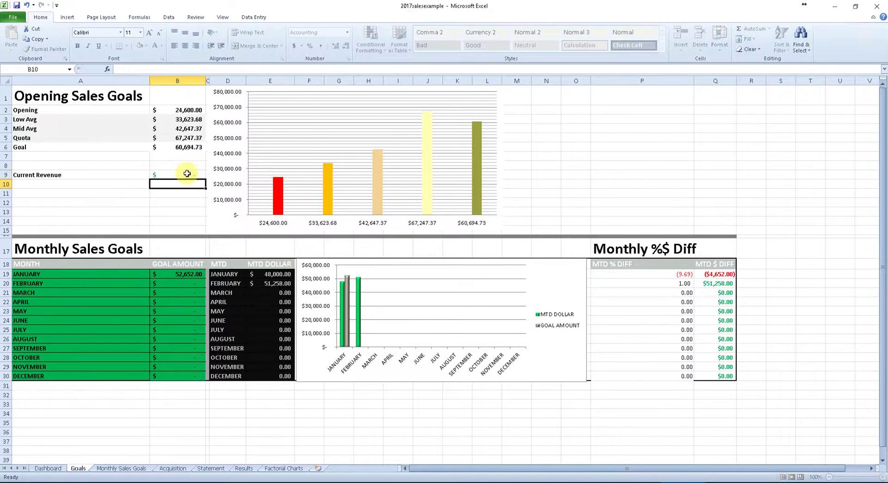
pyautogui.press('Return')
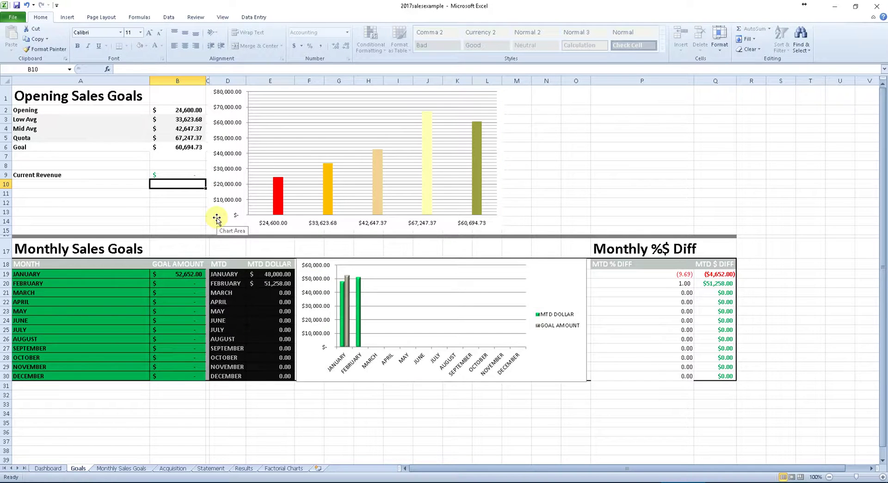
# Set February's Goal Amount in the Monthly Sales Goals table on the Goals sheet to 60,694.74
pyautogui.click(178, 176)
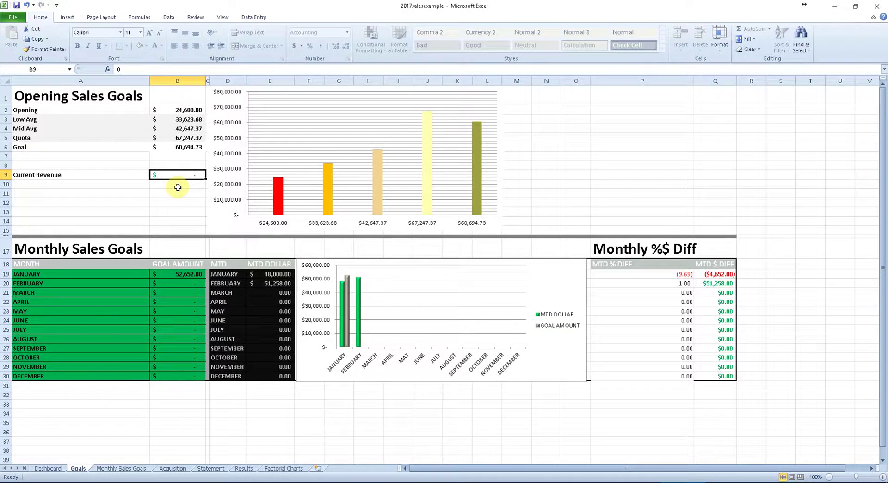
pyautogui.click(187, 147)
pyautogui.click(187, 285)
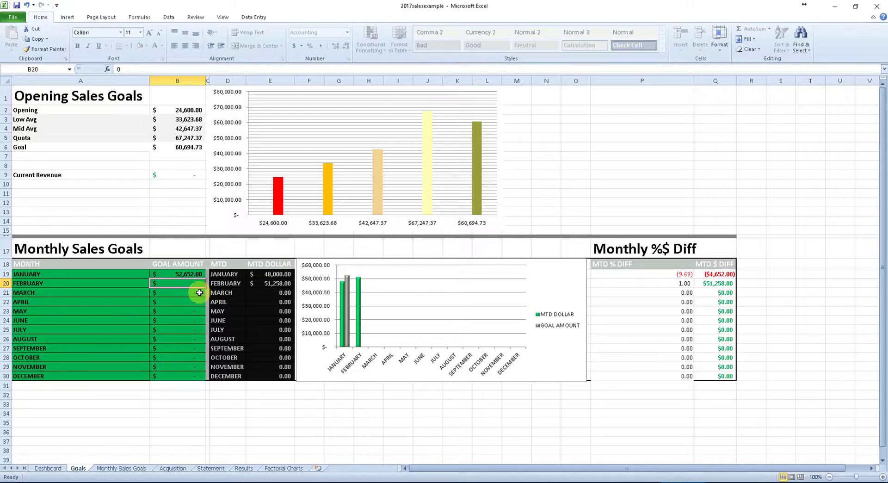
pyautogui.write('60,694.74')
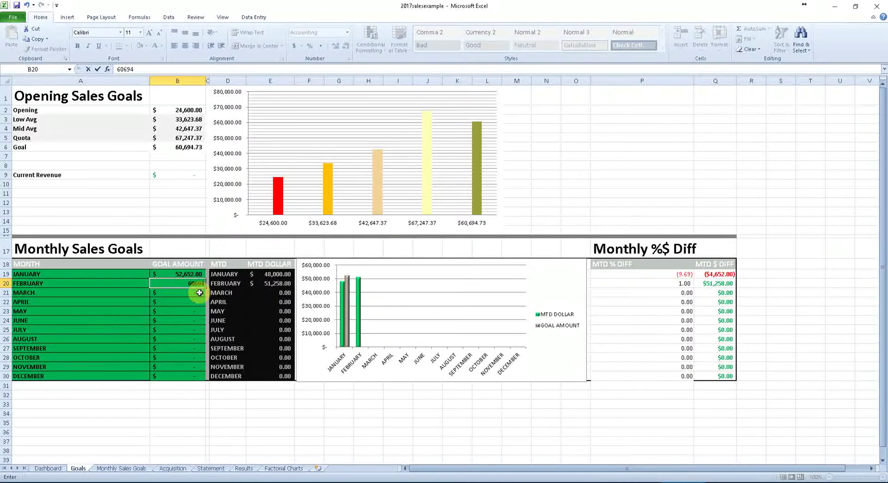
pyautogui.press('Return')
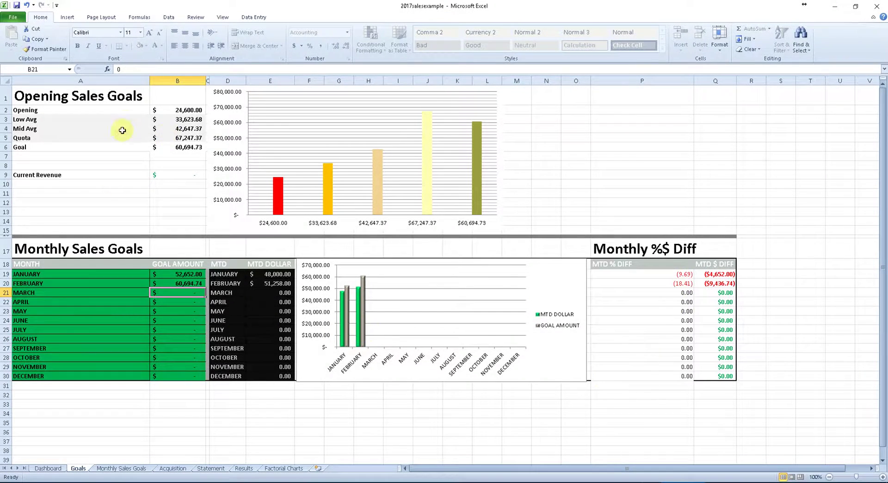
# Examine the January to March MTD % Diff values on the Goals sheet and the matching chart on the Dashboard
pyautogui.click(675, 277)
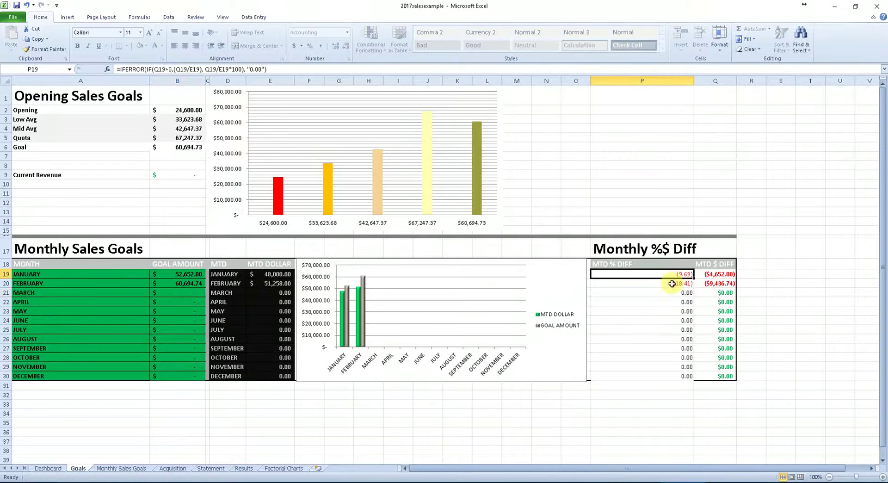
pyautogui.click(673, 283)
pyautogui.click(677, 294)
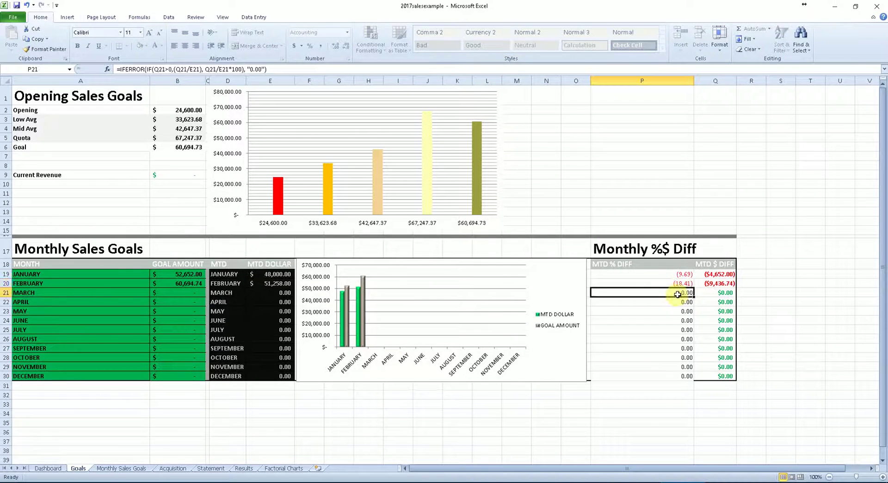
pyautogui.click(675, 285)
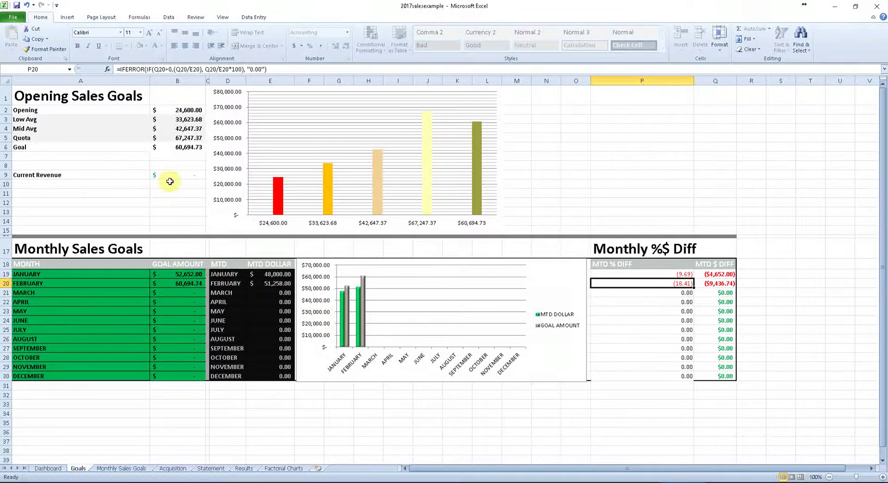
pyautogui.click(45, 468)
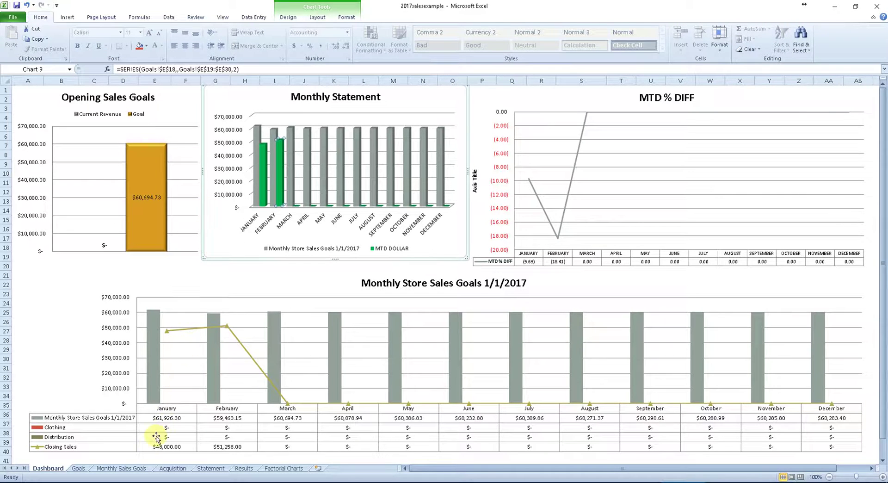
# Check the Monthly Sales Goals sheet and enter 62,352.13 as March Sales on the Statement sheet
pyautogui.click(121, 468)
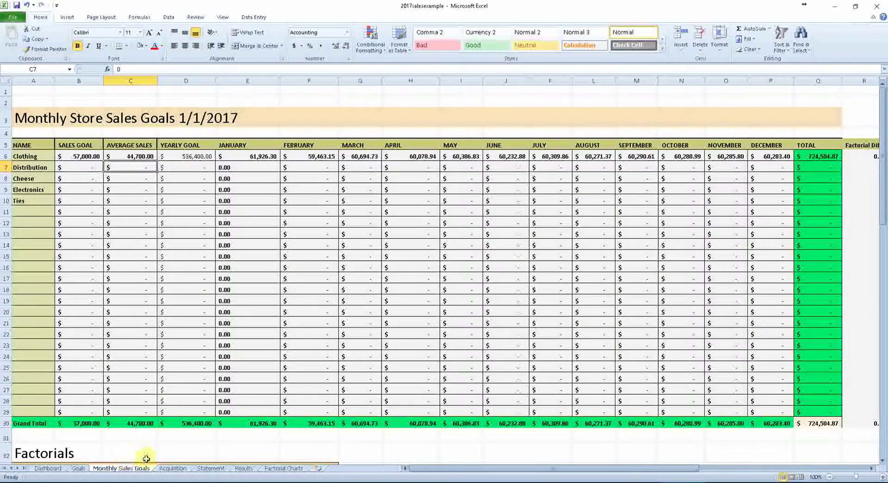
pyautogui.click(211, 468)
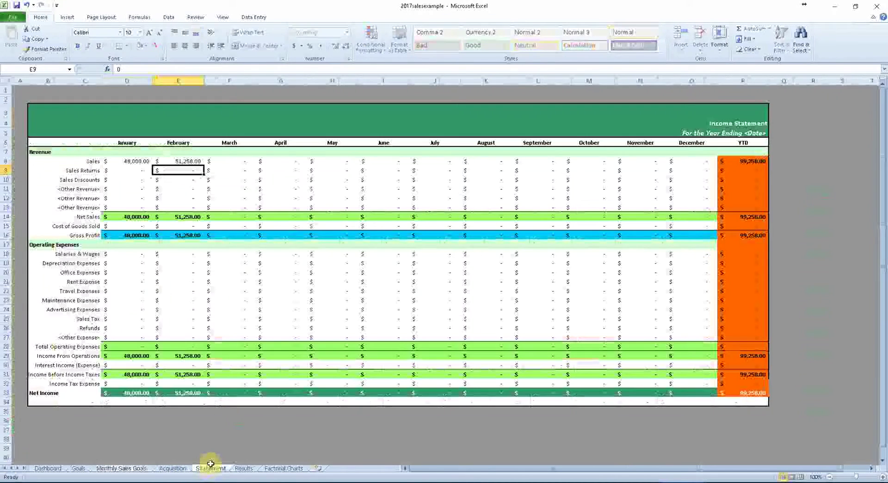
pyautogui.click(248, 161)
pyautogui.write('62')
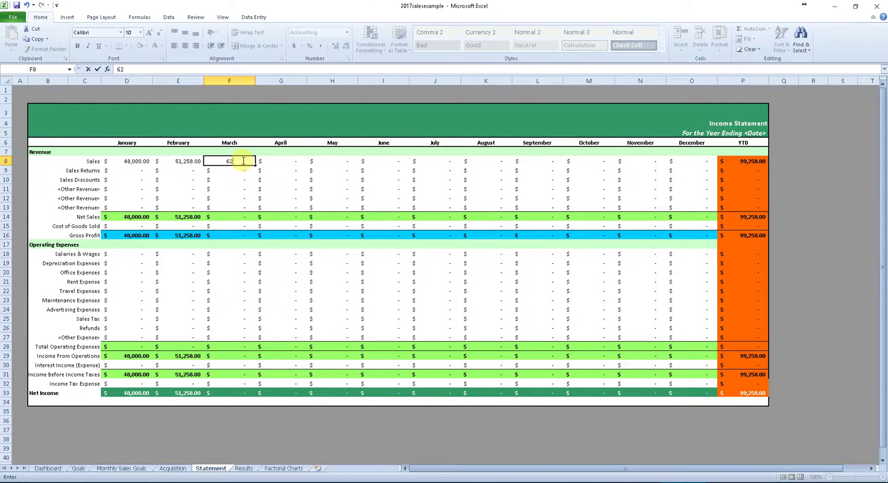
pyautogui.write('352.13')
pyautogui.press('Return')
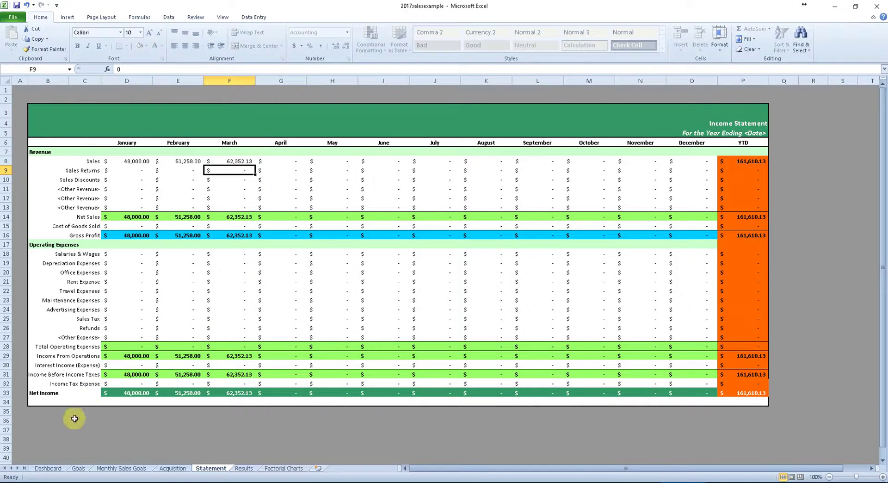
pyautogui.click(231, 160)
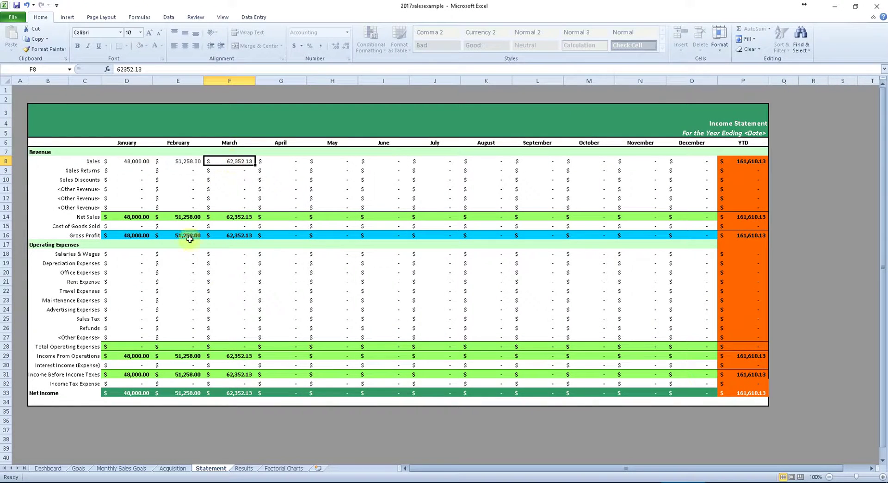
# Set Current Revenue under Opening Sales Goals on the Goals sheet to 63,000
pyautogui.click(77, 468)
pyautogui.click(187, 174)
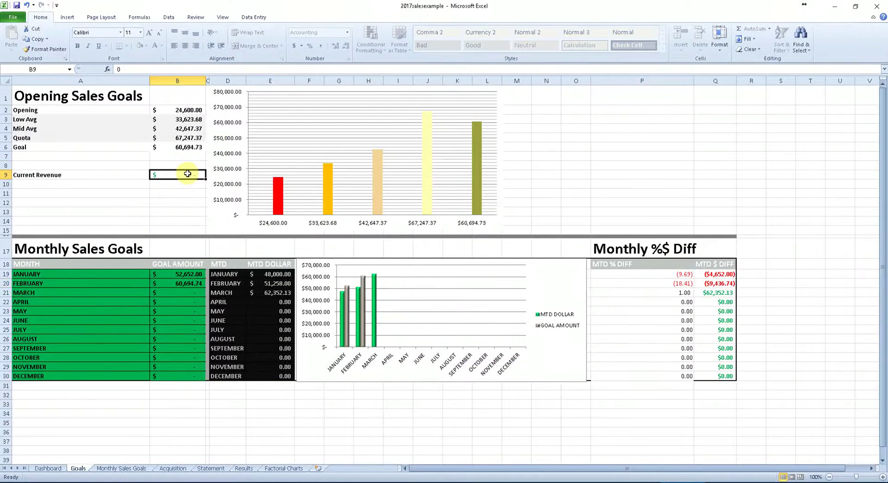
pyautogui.write('63,000')
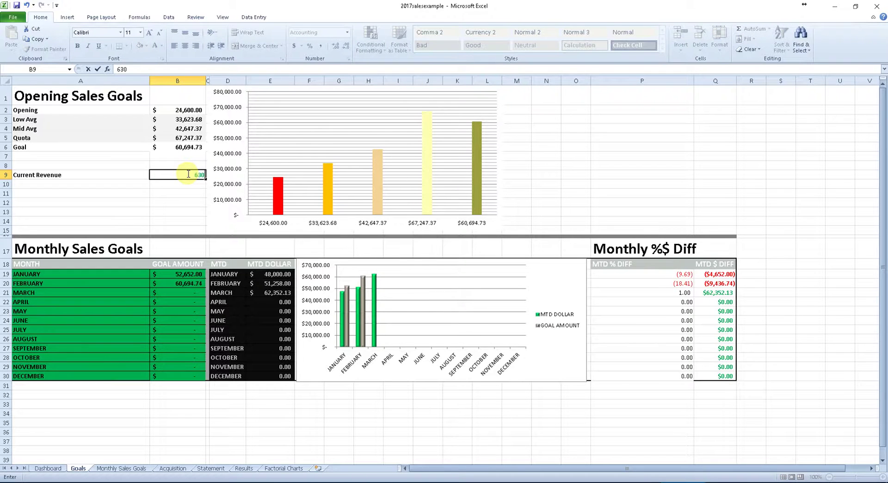
pyautogui.press('Return')
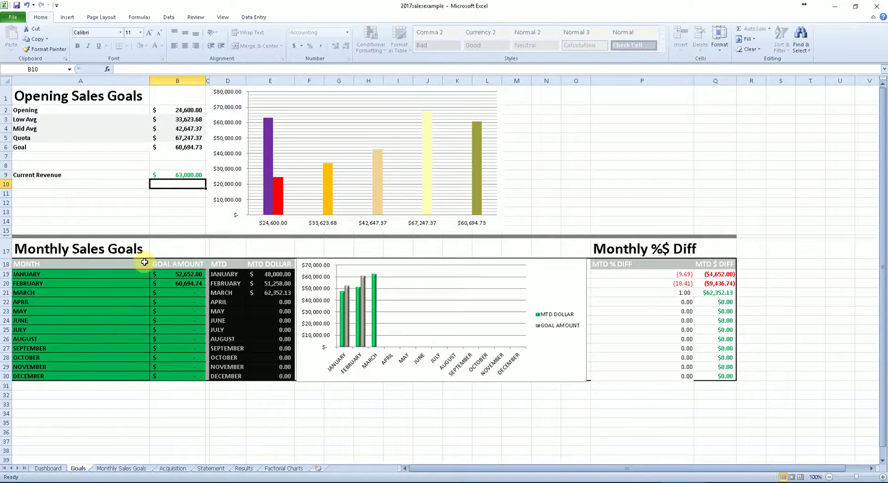
# Set March Sales on the Statement sheet to 63,000
pyautogui.click(211, 468)
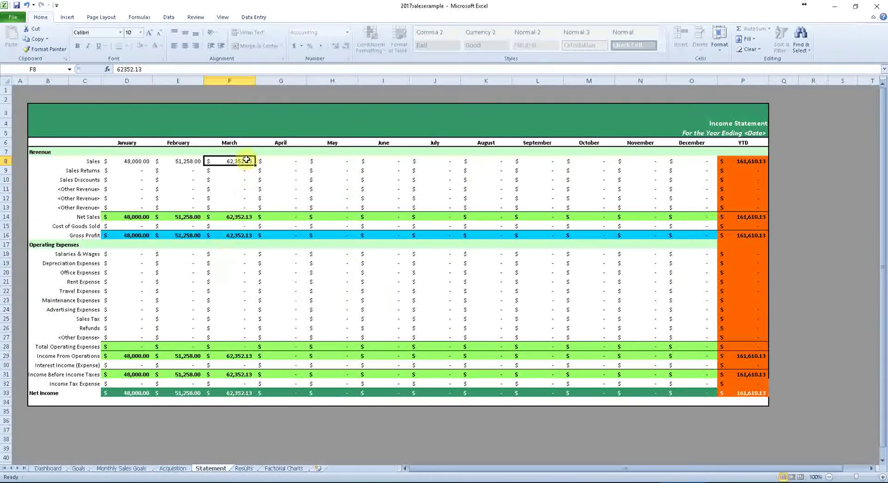
pyautogui.write('63000')
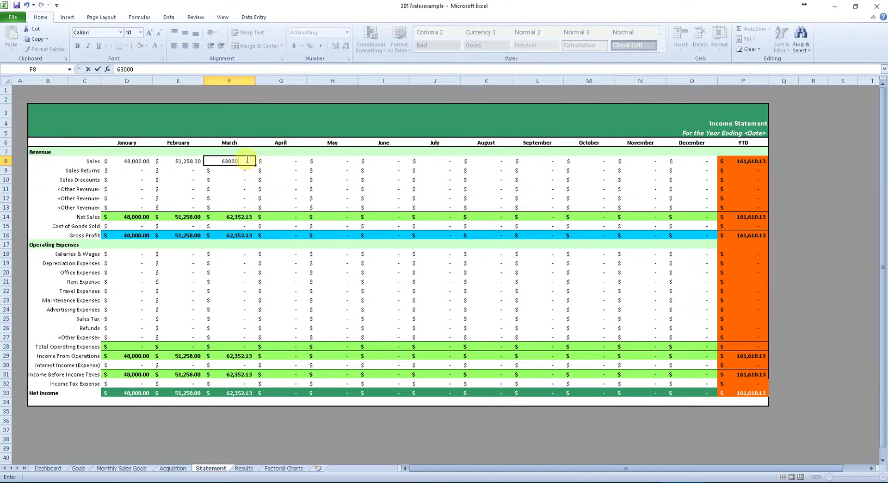
pyautogui.press('Return')
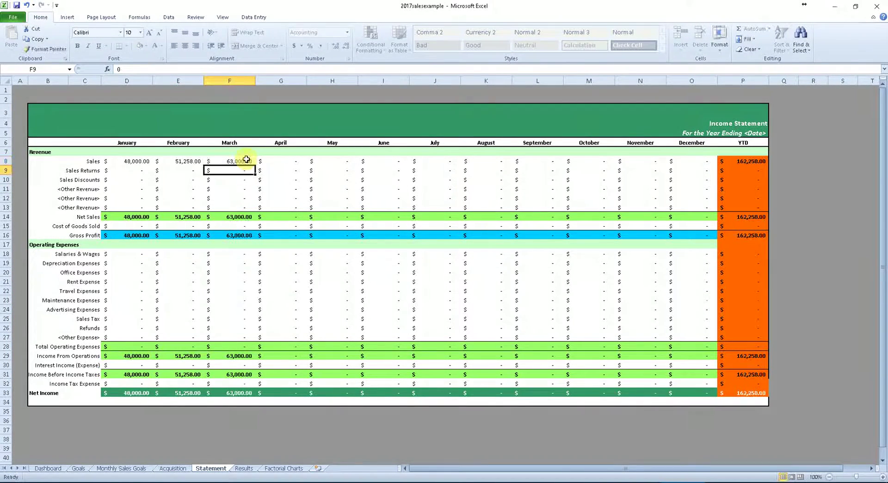
# Review the March results in the Dashboard charts and the yearly factorial forecasts on the Monthly Sales Goals sheet, ending on the Dashboard
pyautogui.click(47, 468)
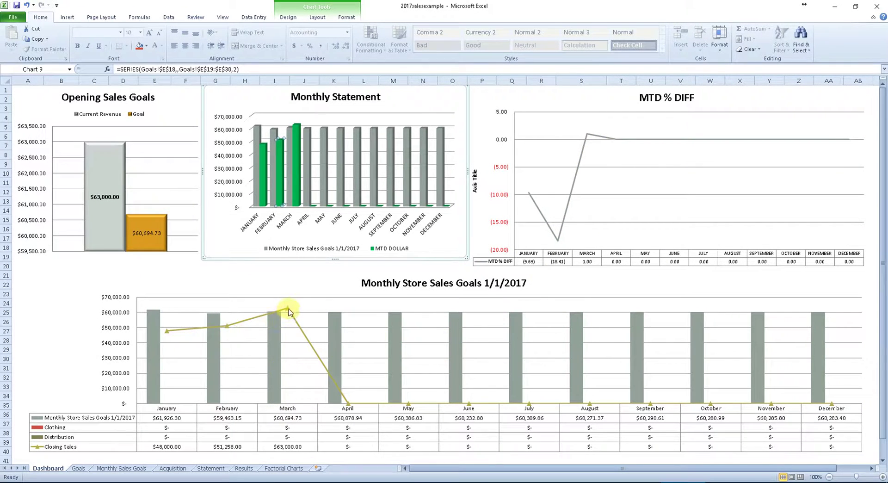
pyautogui.moveTo(289, 311)
pyautogui.click(119, 468)
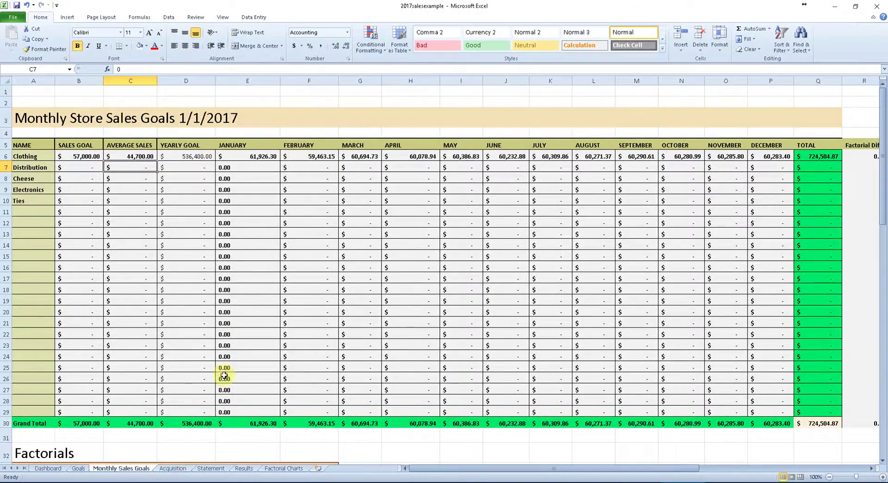
pyautogui.scroll(-11, 224, 375)
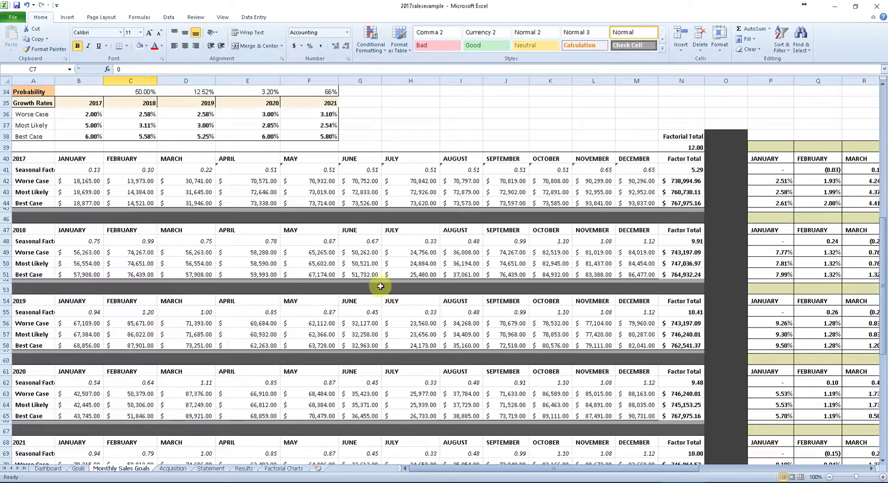
pyautogui.scroll(11, 380, 286)
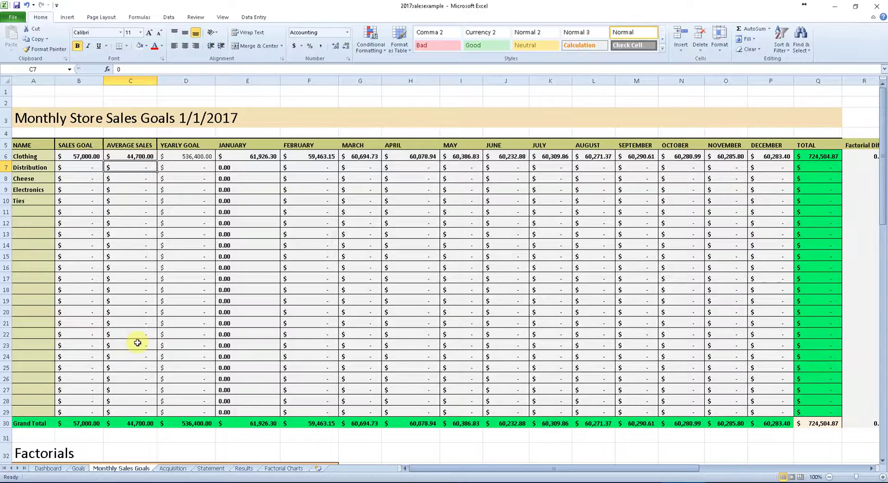
pyautogui.click(48, 468)
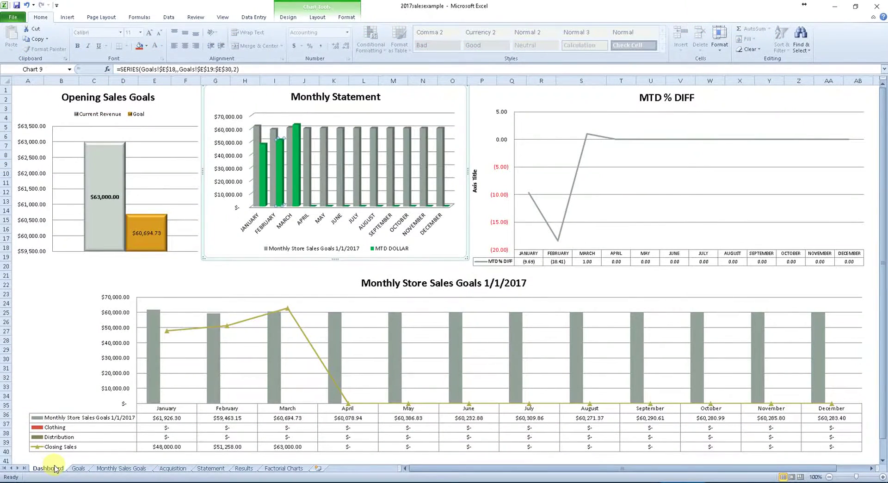